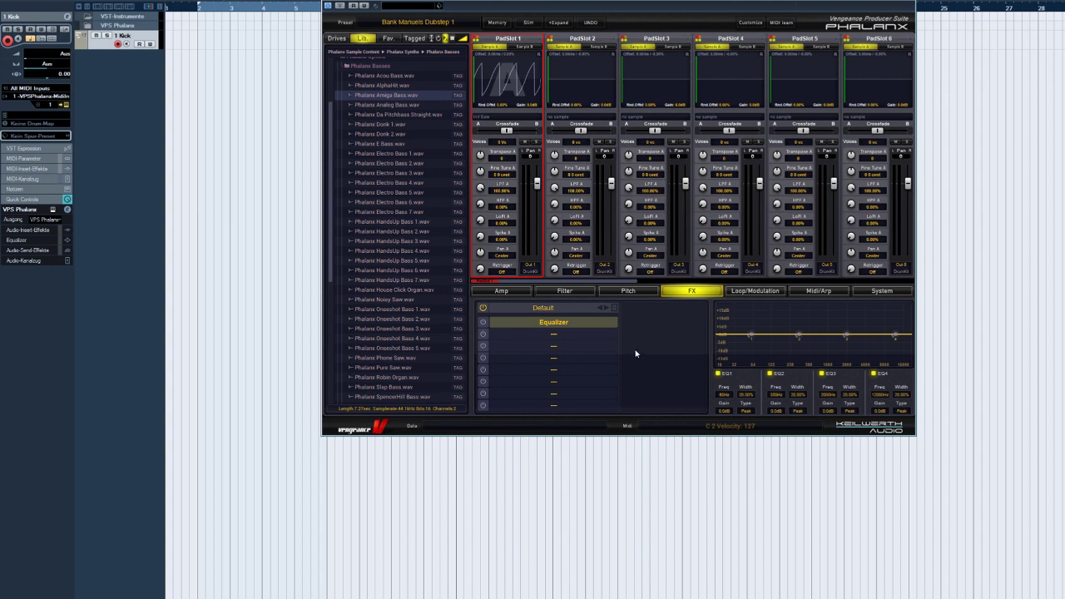
- Add AA Reverb after the Equalizer and try its Arena Space preset
left_click(553, 334)
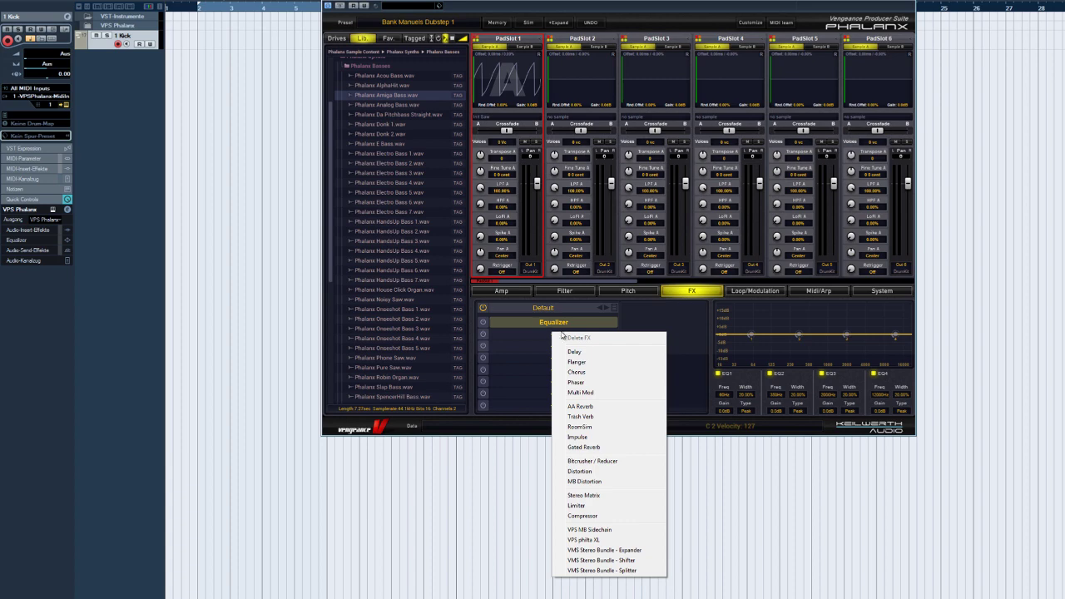
left_click(582, 406)
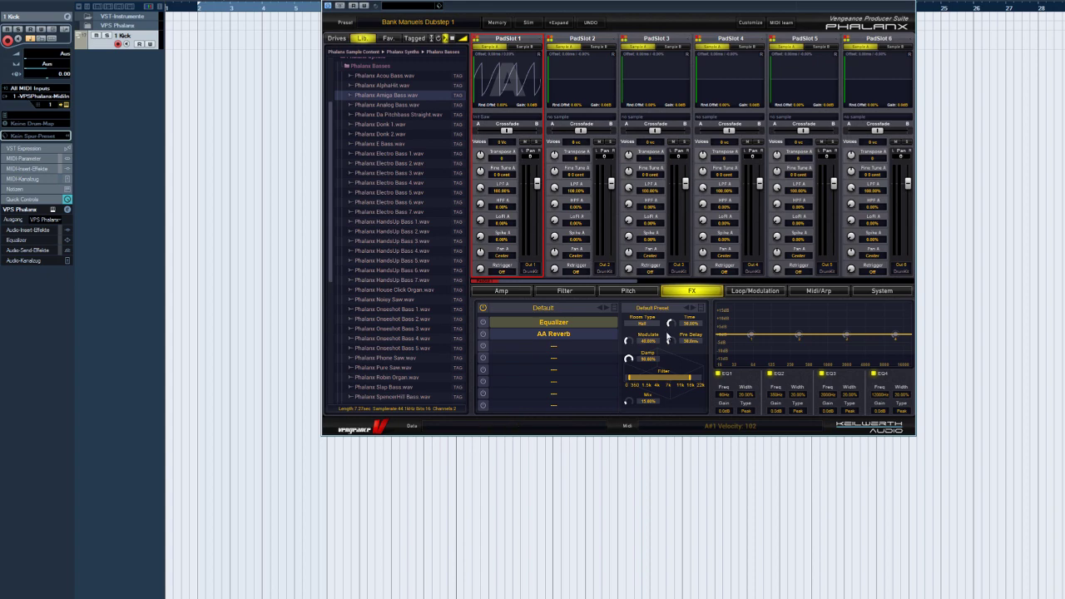
left_click(661, 319)
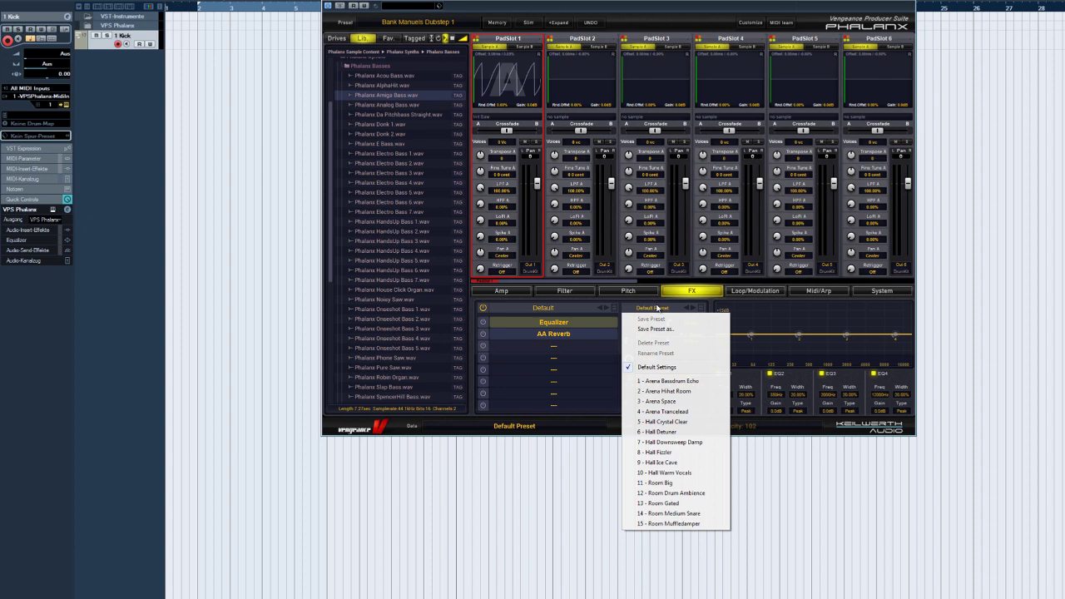
left_click(672, 400)
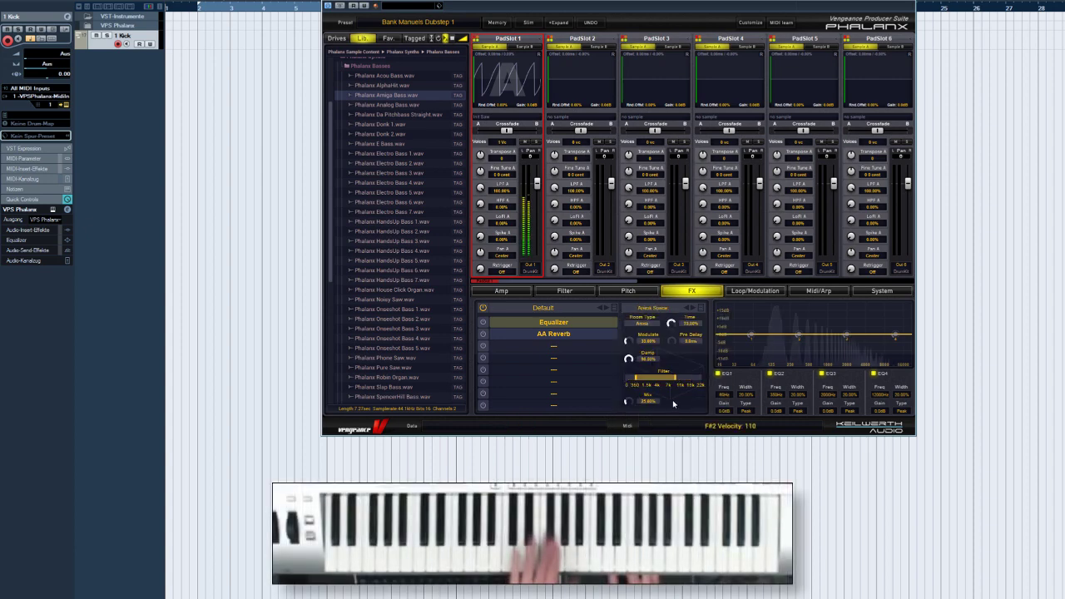
- Try the Hall Fizzler reverb preset, then return AA Reverb to Default Settings
left_click(652, 308)
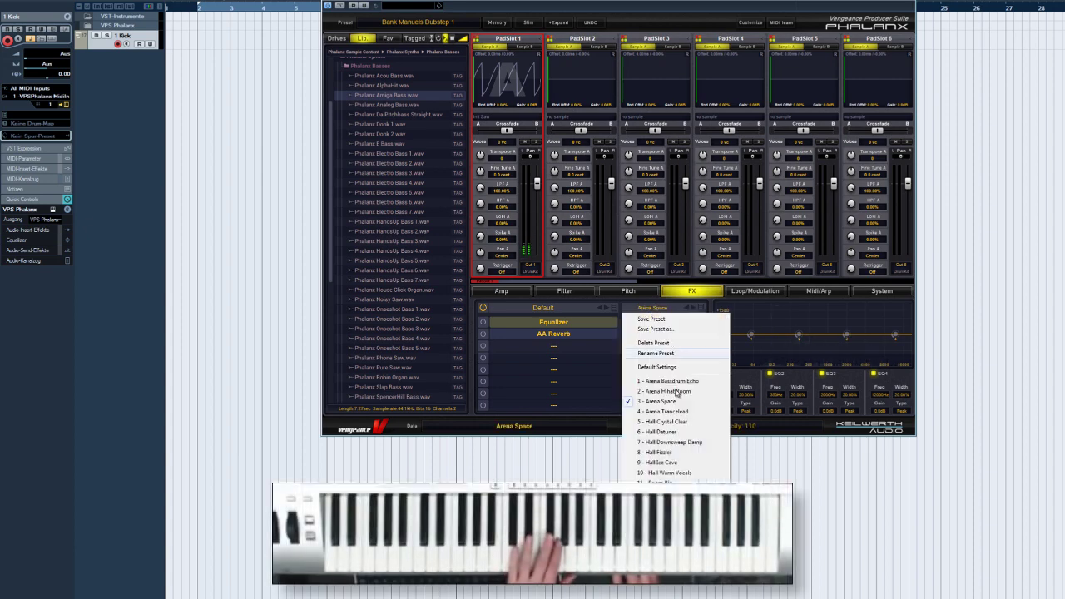
left_click(670, 451)
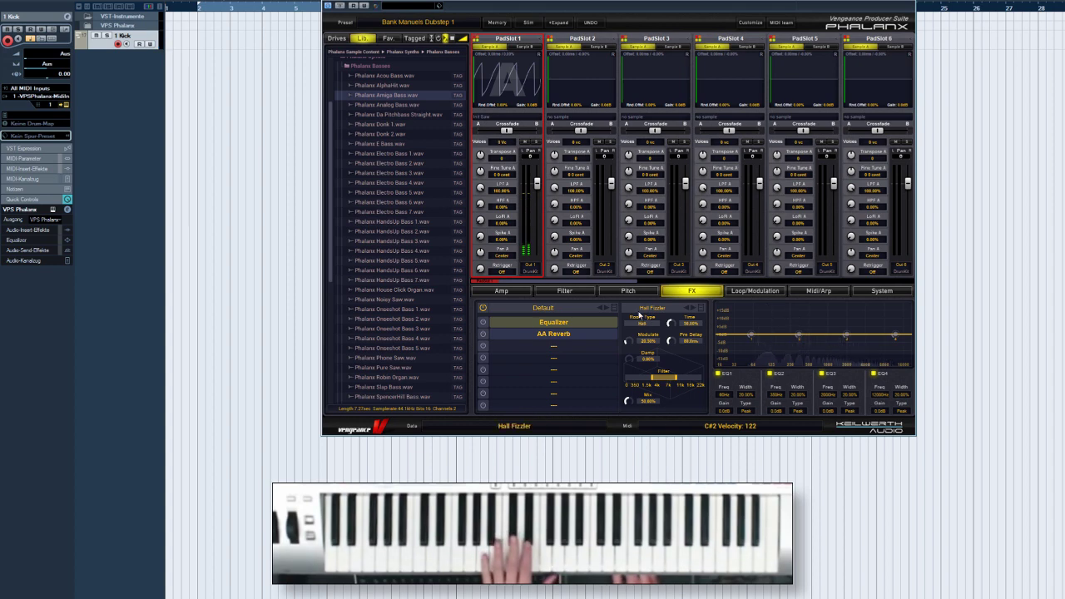
left_click(652, 308)
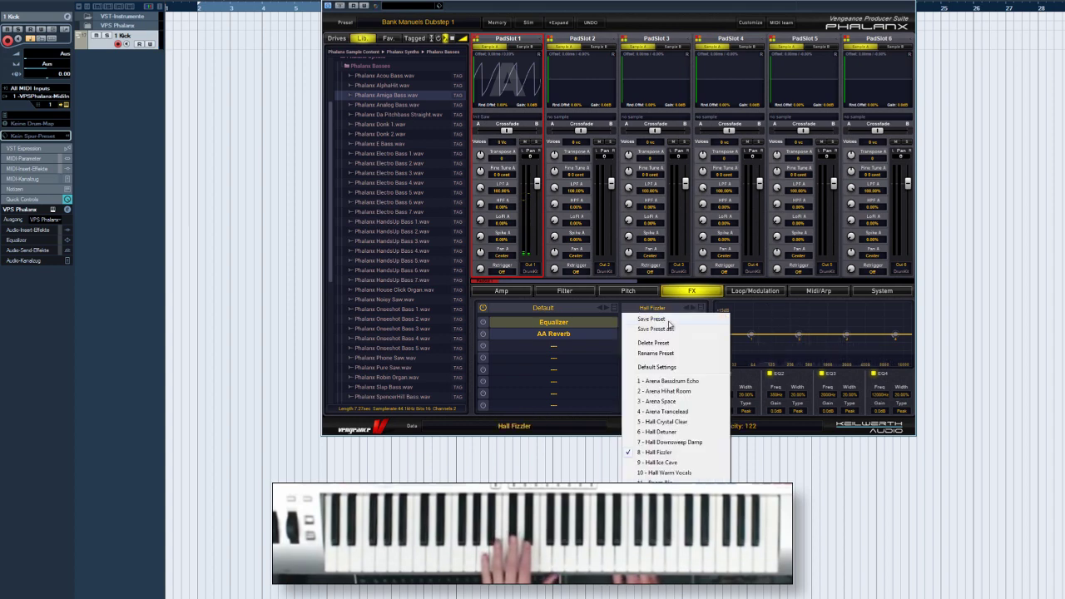
left_click(662, 366)
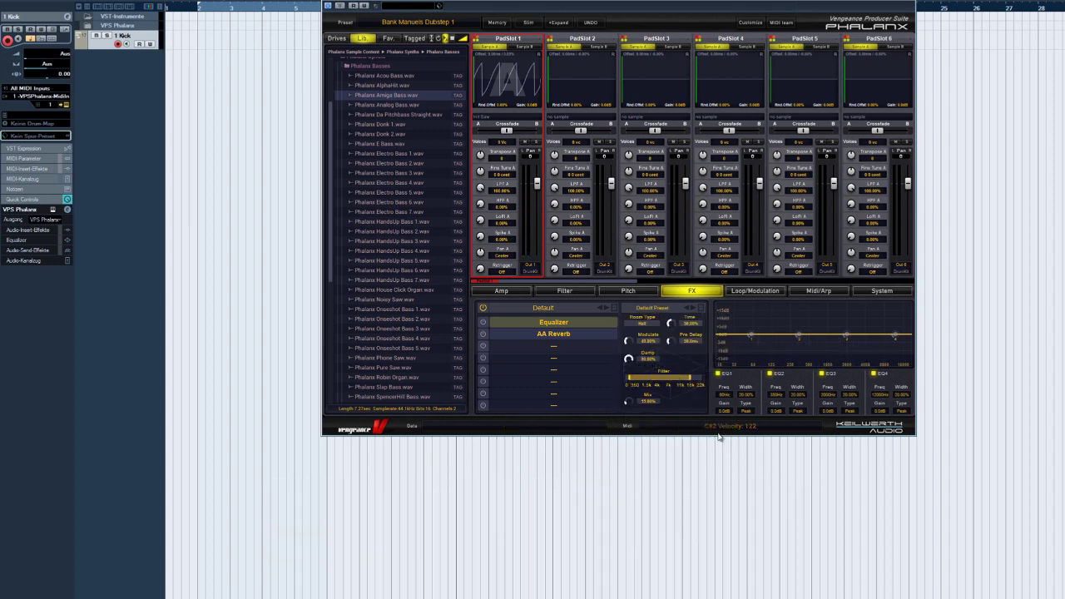
left_click(545, 348)
- Add a Phaser, move it ahead of AA Reverb, and re-enable the bypassed reverb
left_click(583, 398)
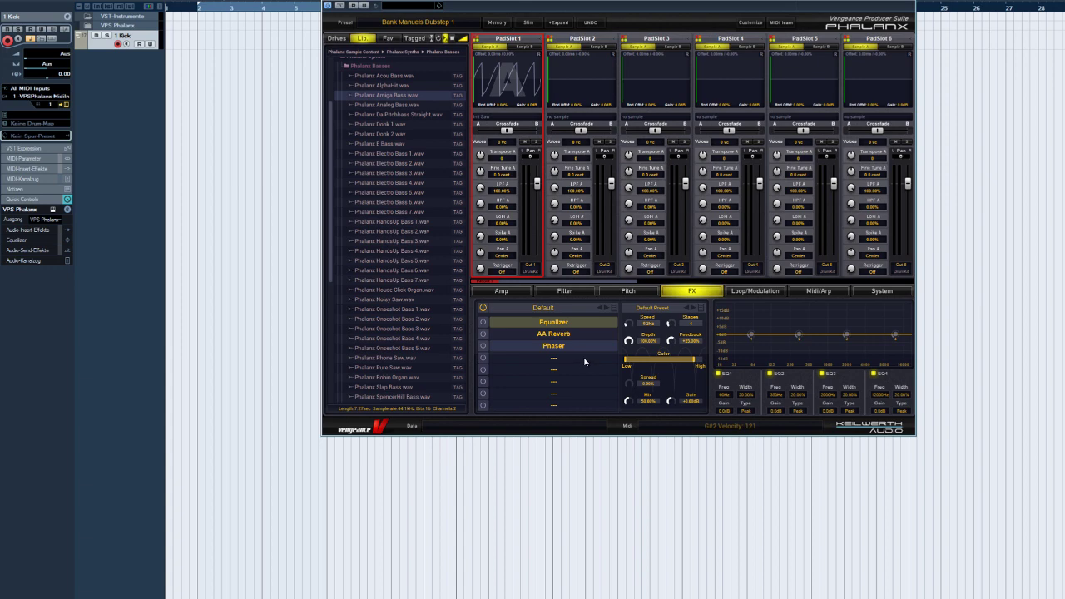
left_click_drag(557, 346, 563, 335)
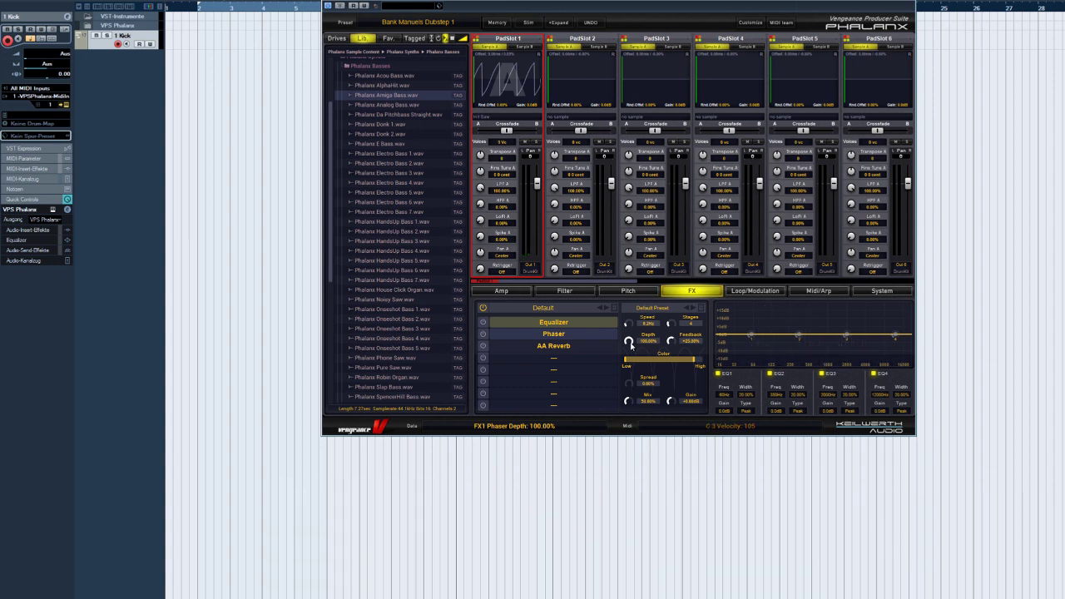
left_click(483, 346)
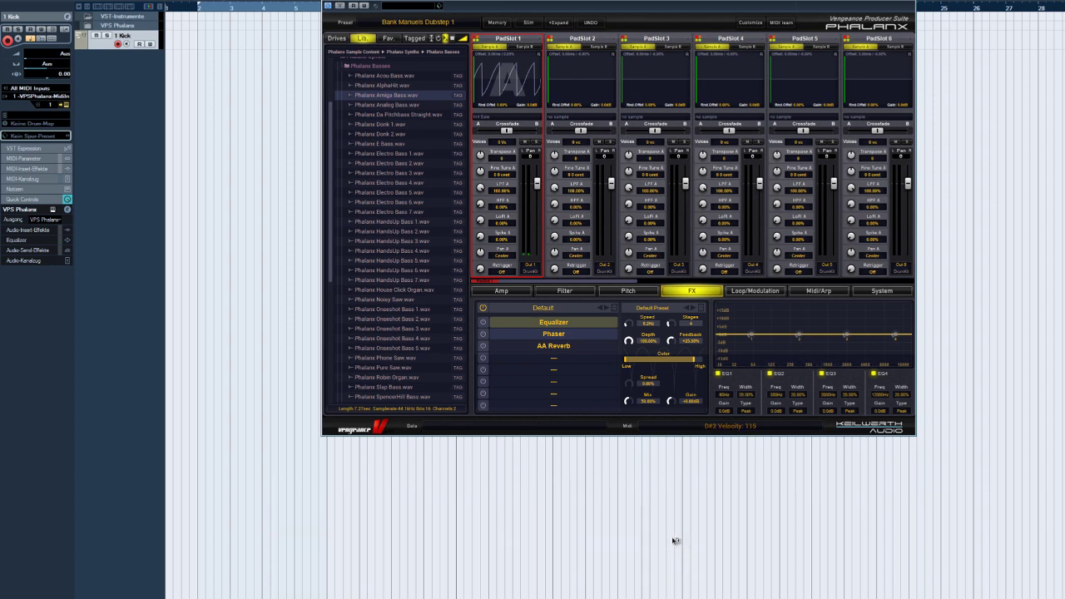
- Replace AA Reverb with a Delay and add Impulse as the fourth effect
left_click(554, 349)
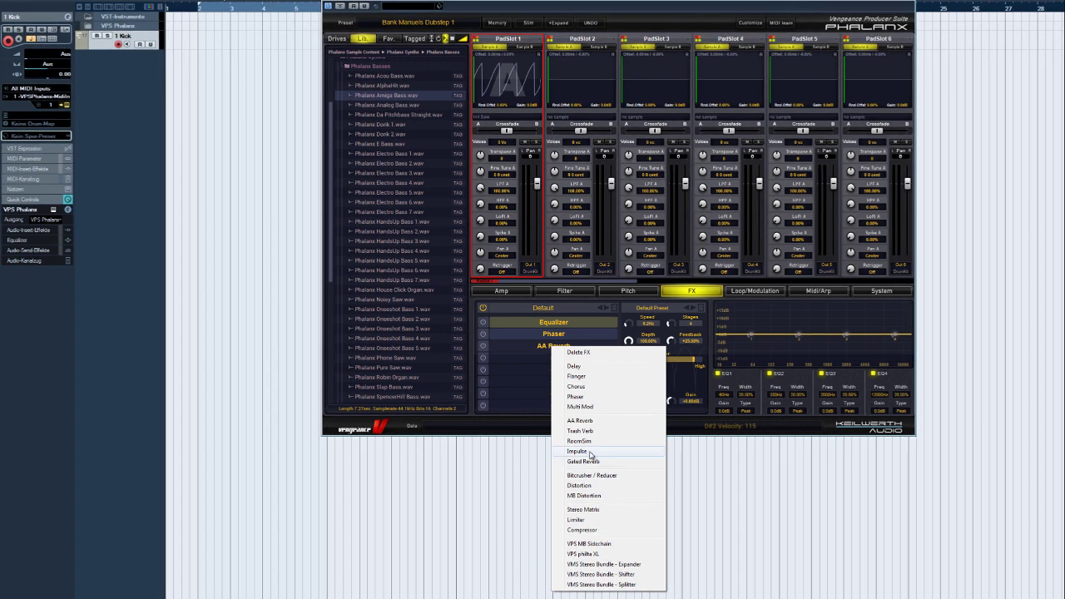
left_click(584, 366)
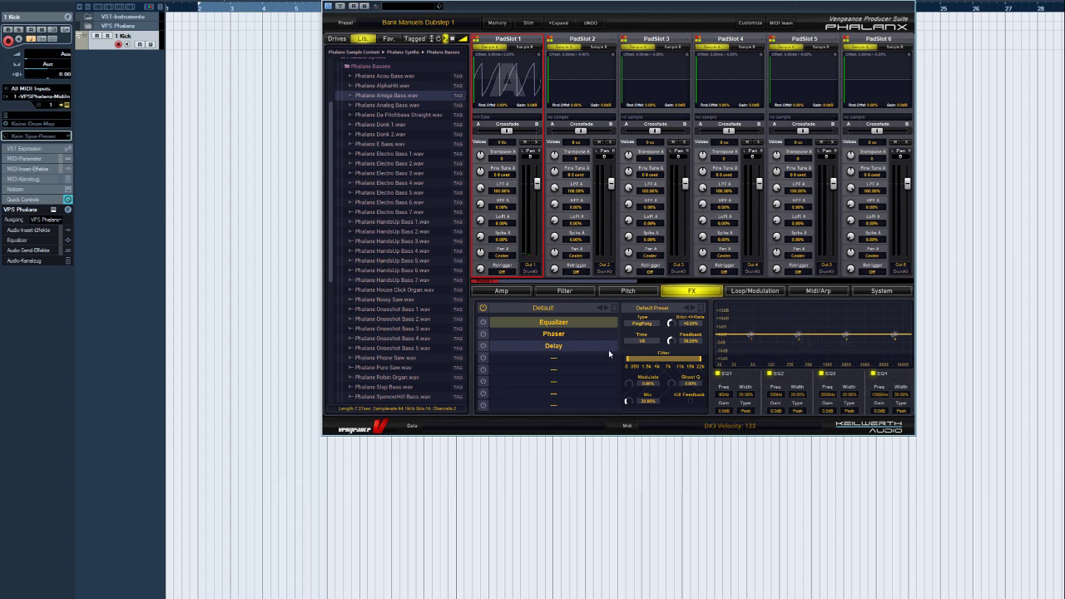
left_click(549, 363)
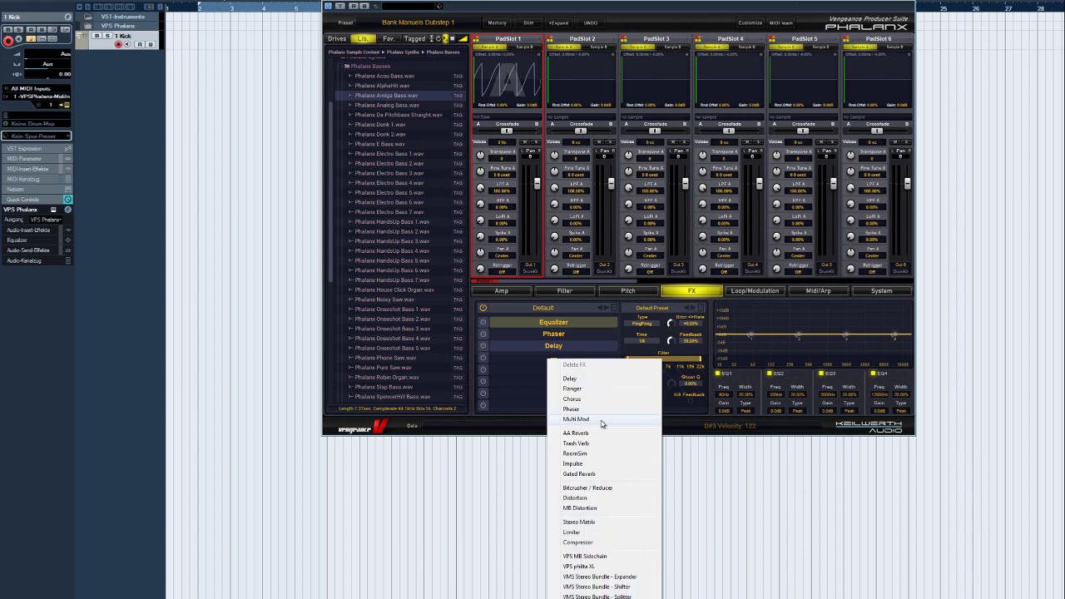
left_click(589, 466)
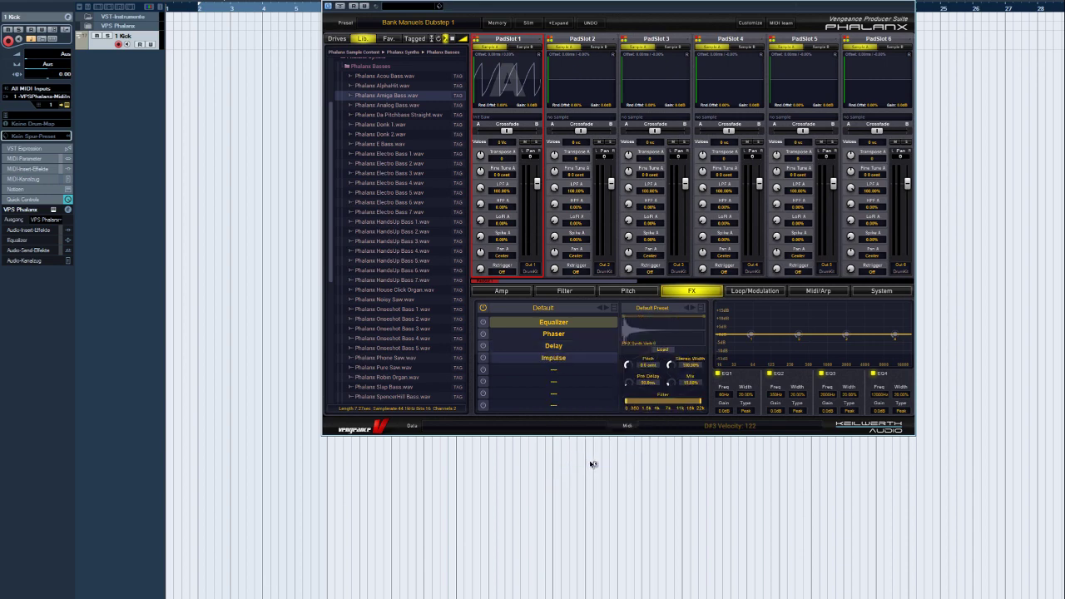
- Bring up the Impulse effect's impulse-response file chooser
left_click(662, 309)
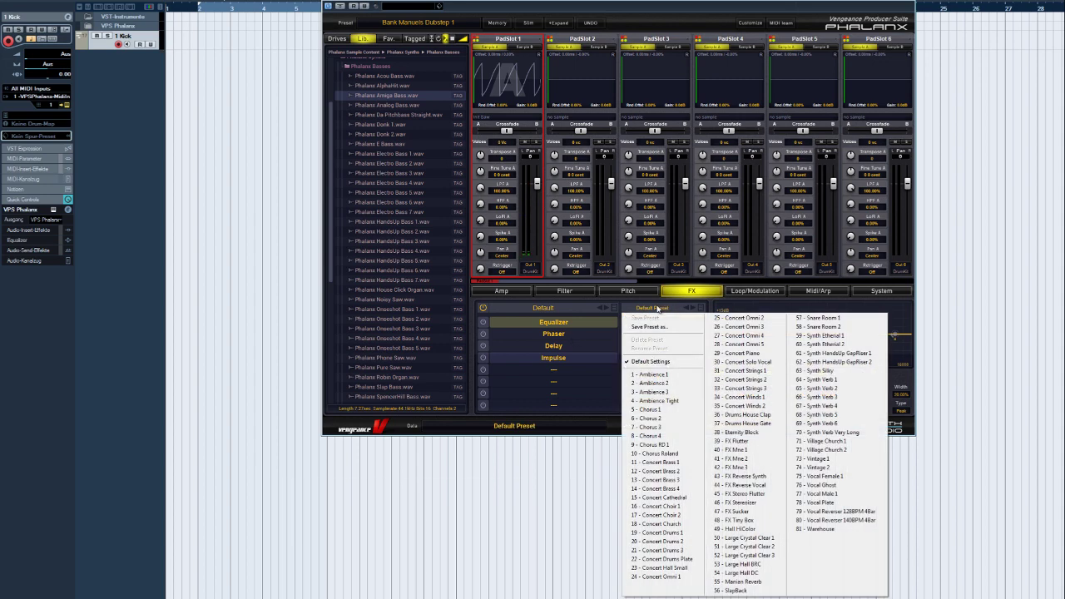
left_click(648, 308)
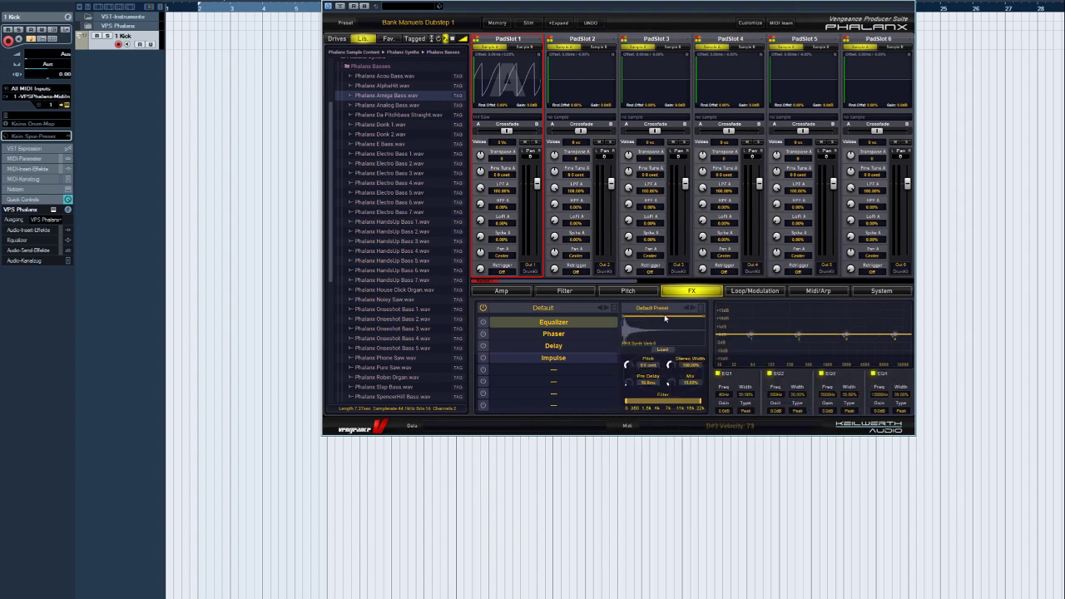
left_click(666, 353)
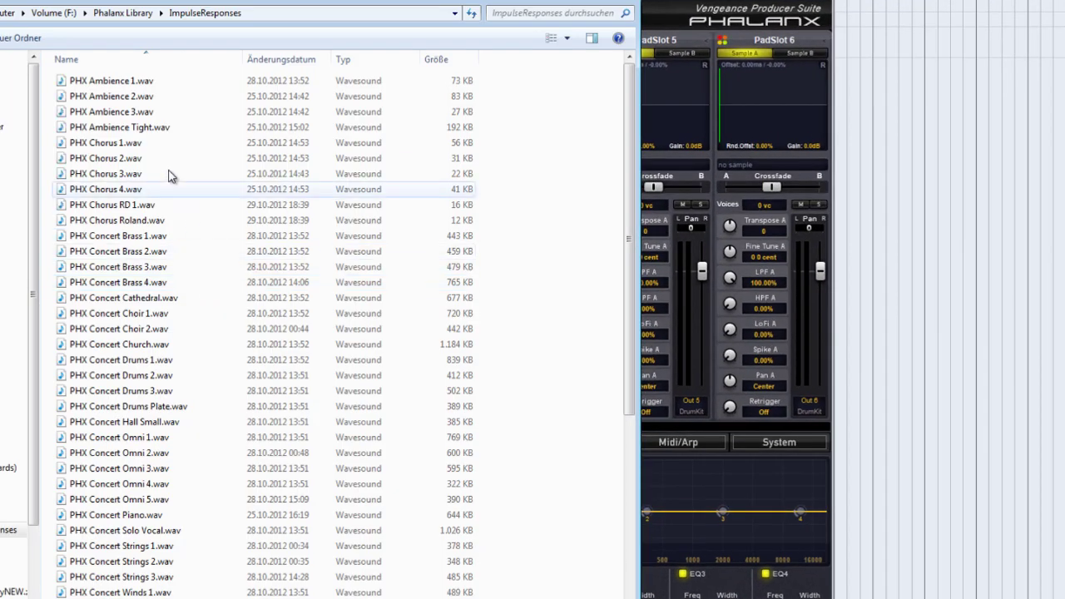
- Close the ImpulseResponses file chooser without loading any impulse
left_click(632, 5)
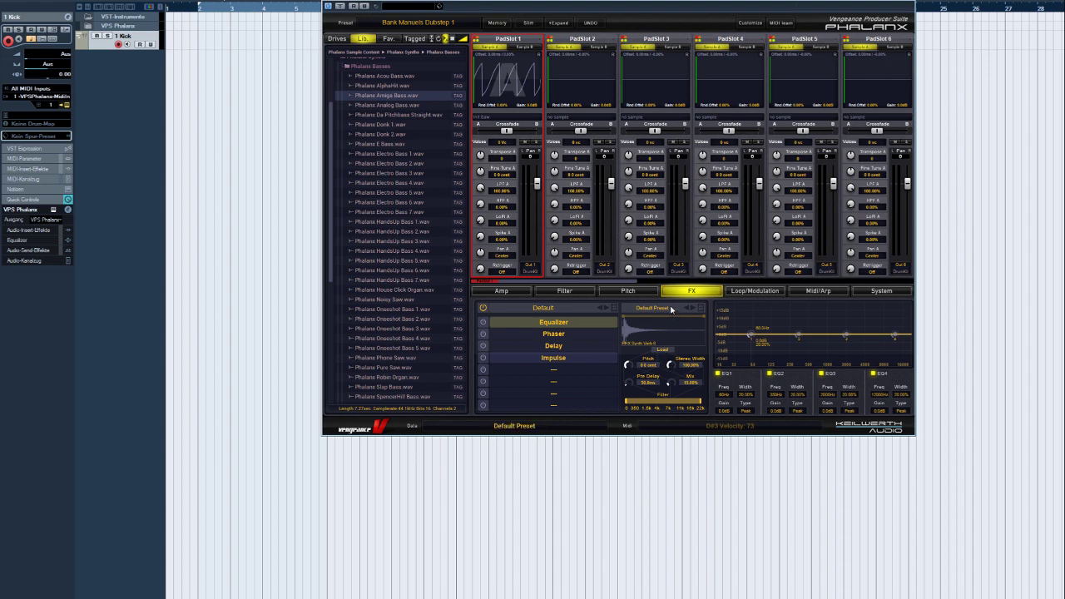
- Try the Bassline Booster, Dub Snare Enhancer 1 and HandsUp Lead Sound FX chain presets
left_click(542, 308)
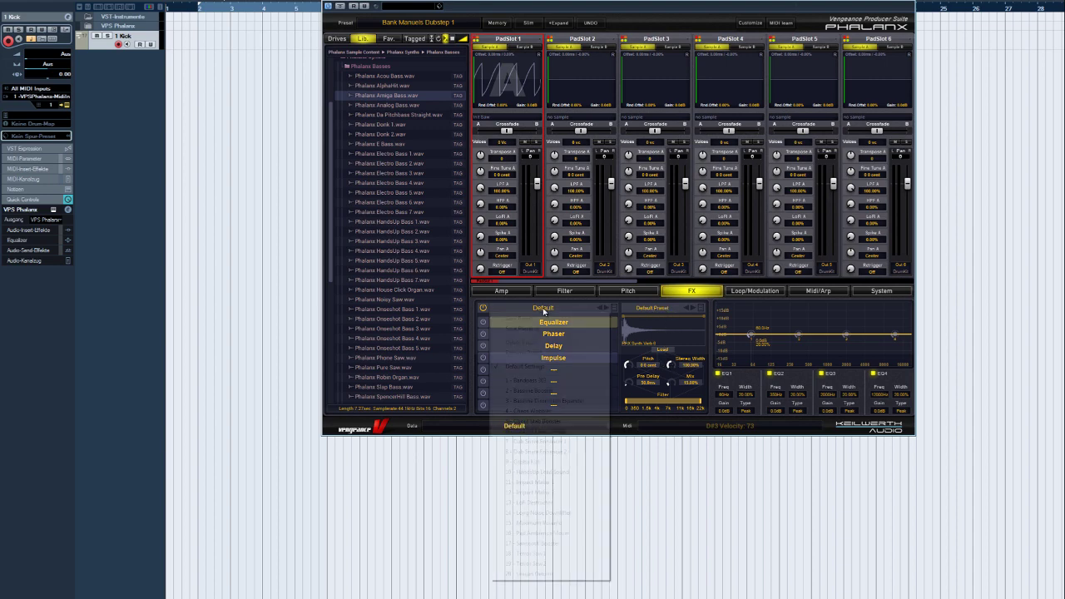
left_click(537, 411)
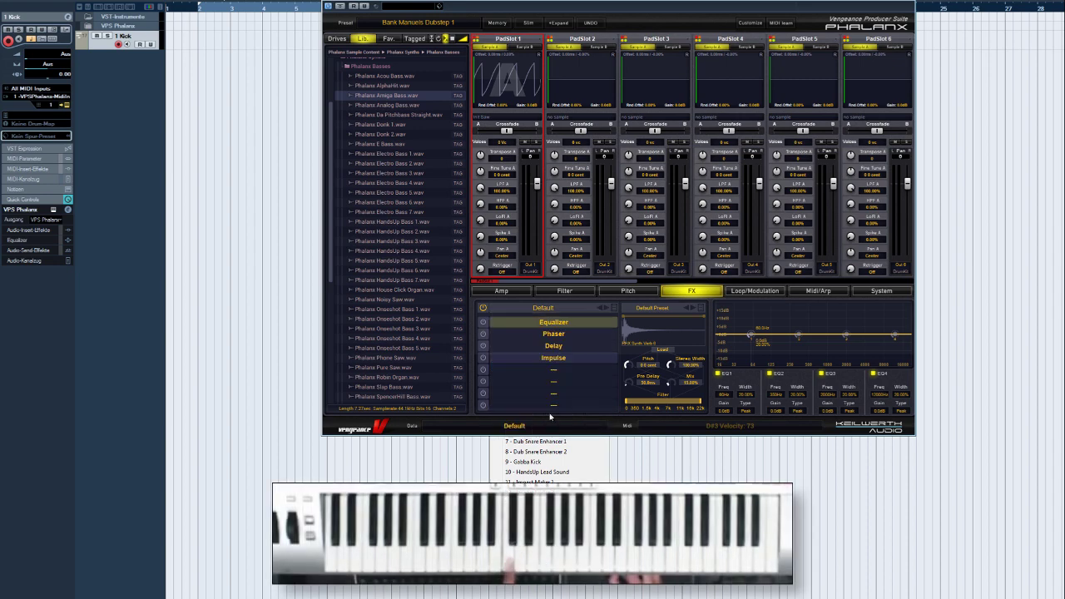
left_click(542, 307)
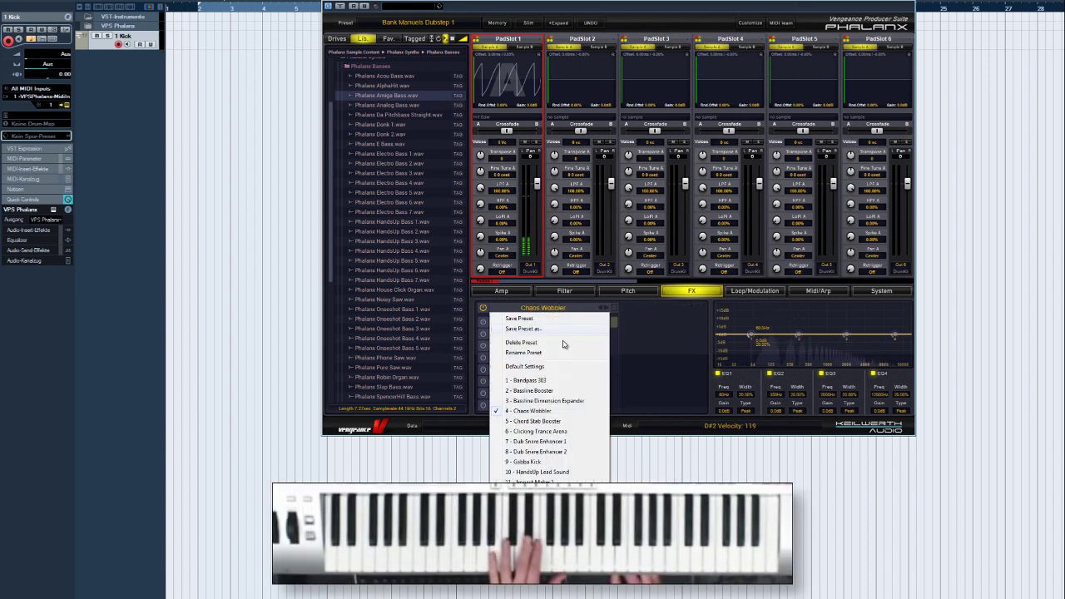
left_click(557, 332)
left_click(543, 308)
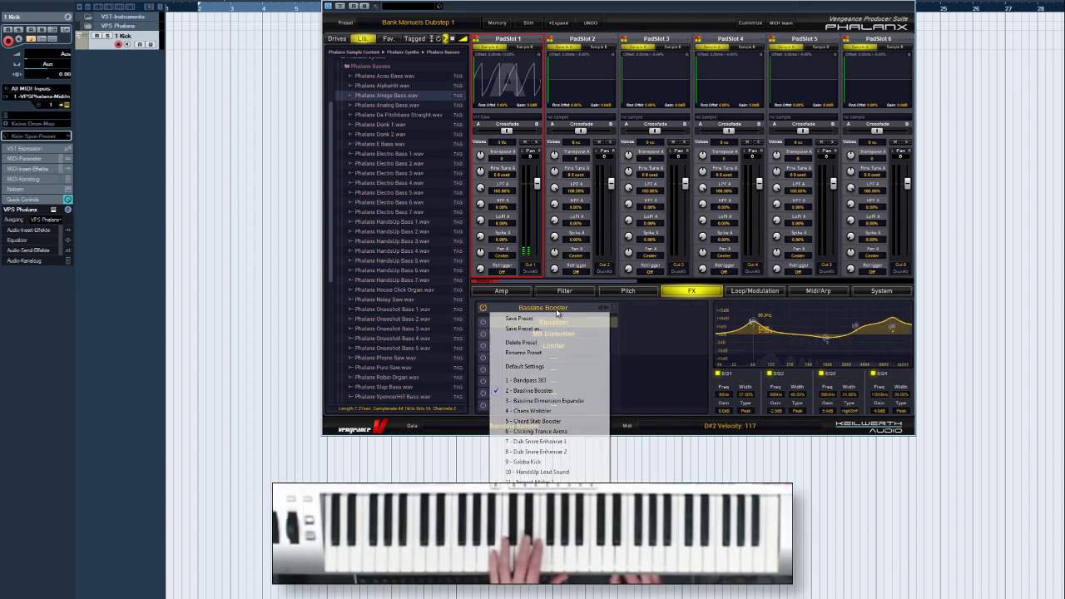
left_click(558, 443)
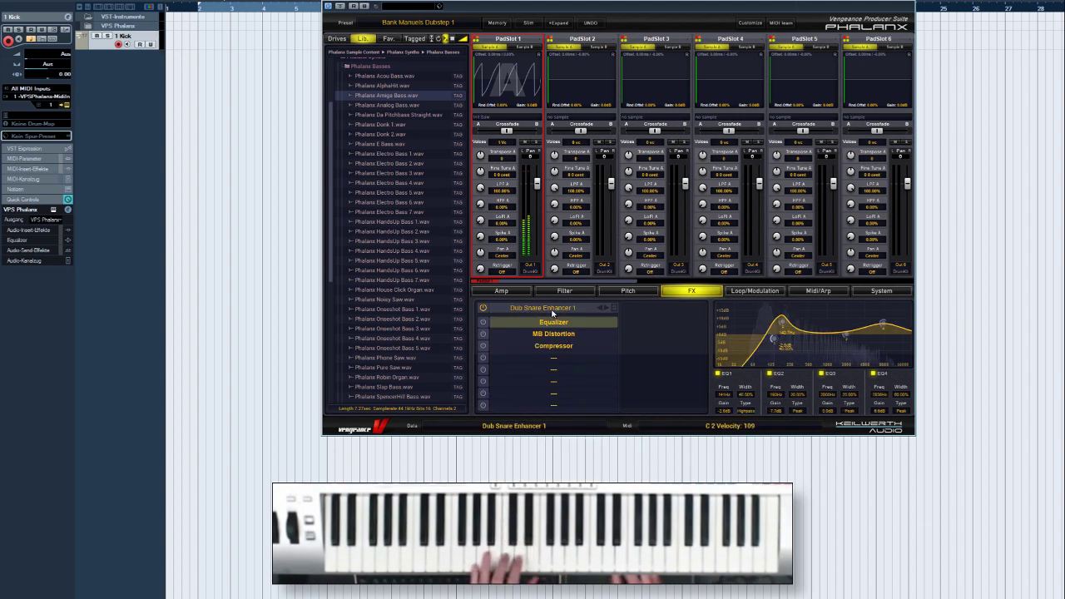
left_click(542, 308)
left_click(549, 471)
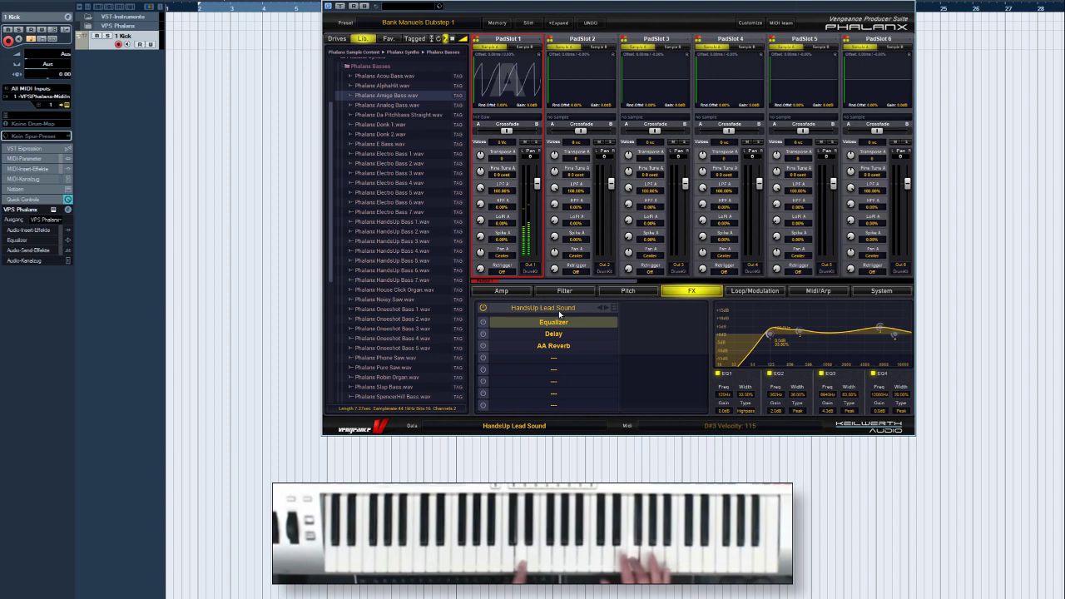
- Try the Pad Ambience Mover and Bandpass 303 chains, then reset the chain to Default Settings
left_click(558, 310)
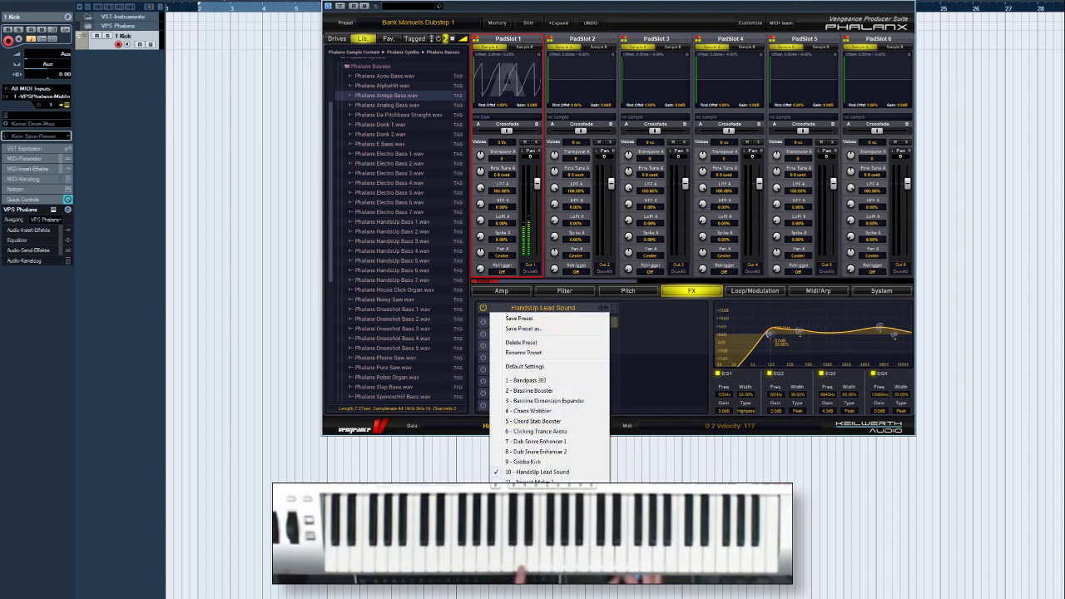
left_click(549, 401)
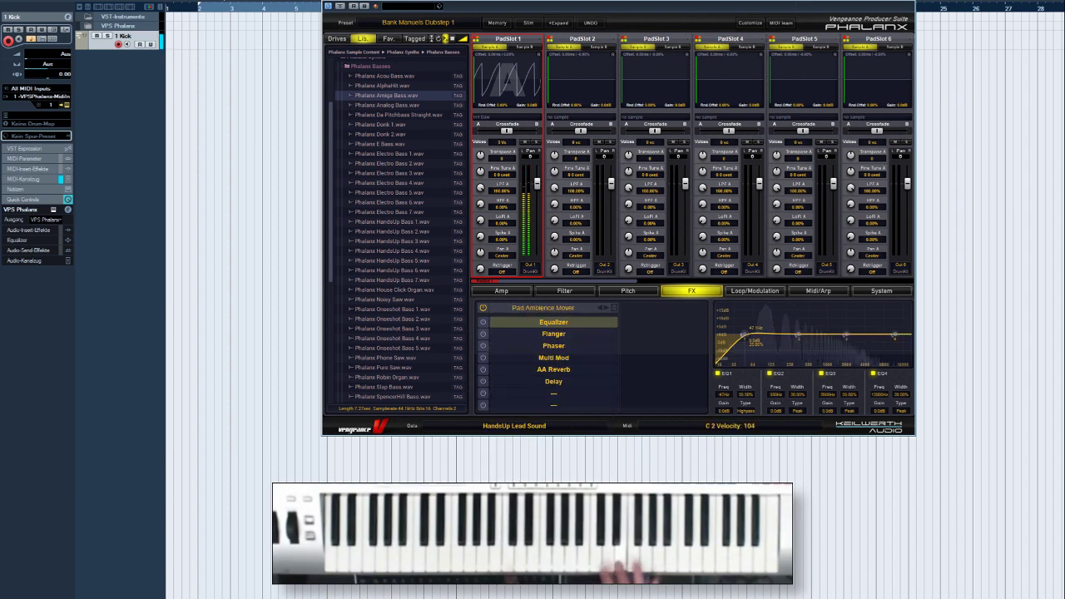
left_click(562, 310)
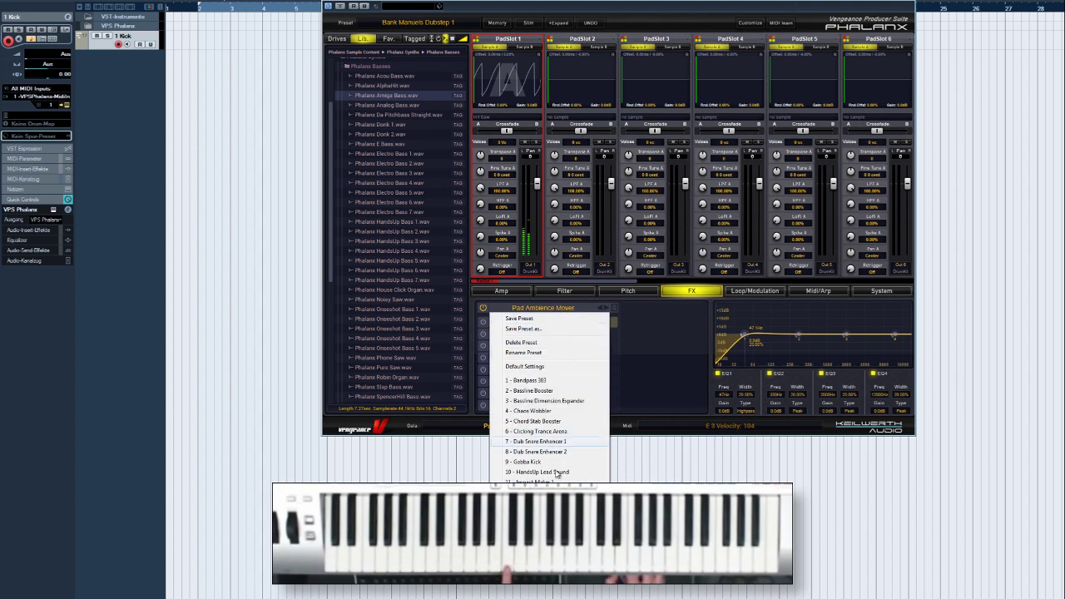
left_click(540, 381)
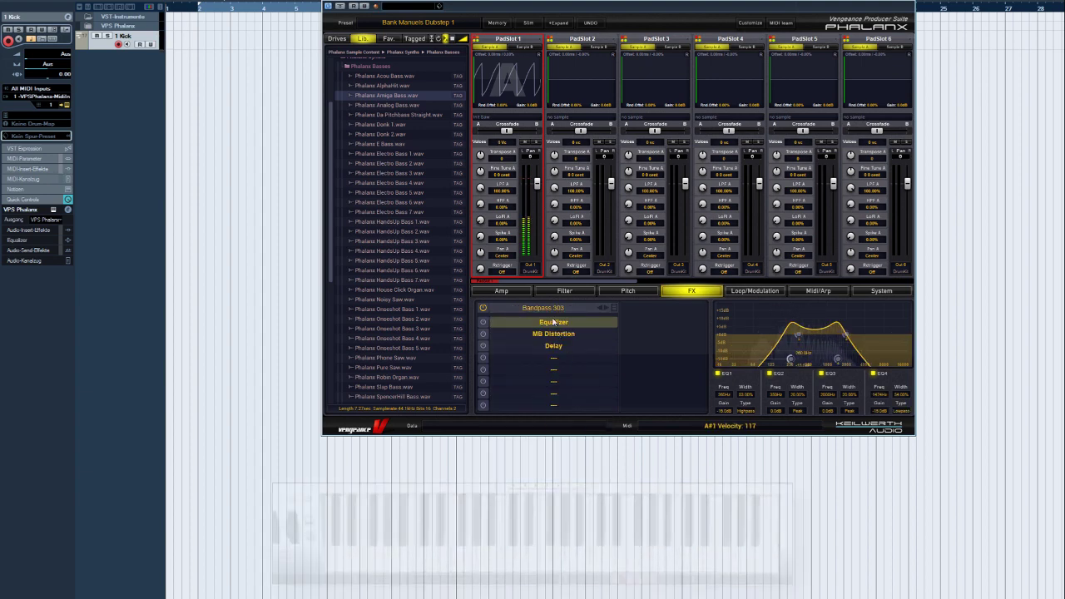
left_click(544, 308)
left_click(542, 367)
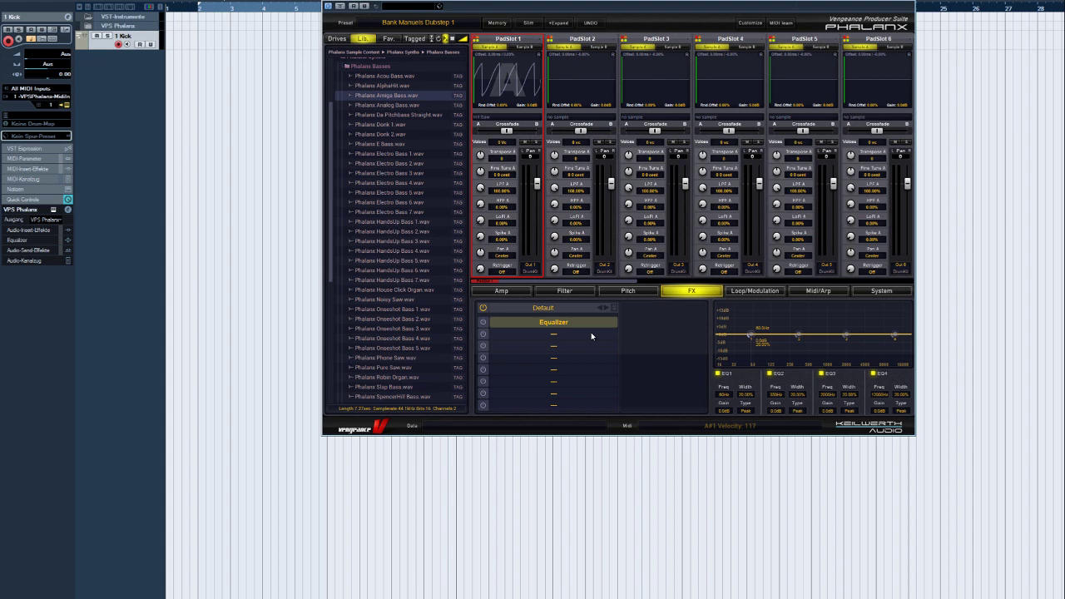
- Add VPS philta XL to the second FX slot and view its editor
left_click(555, 334)
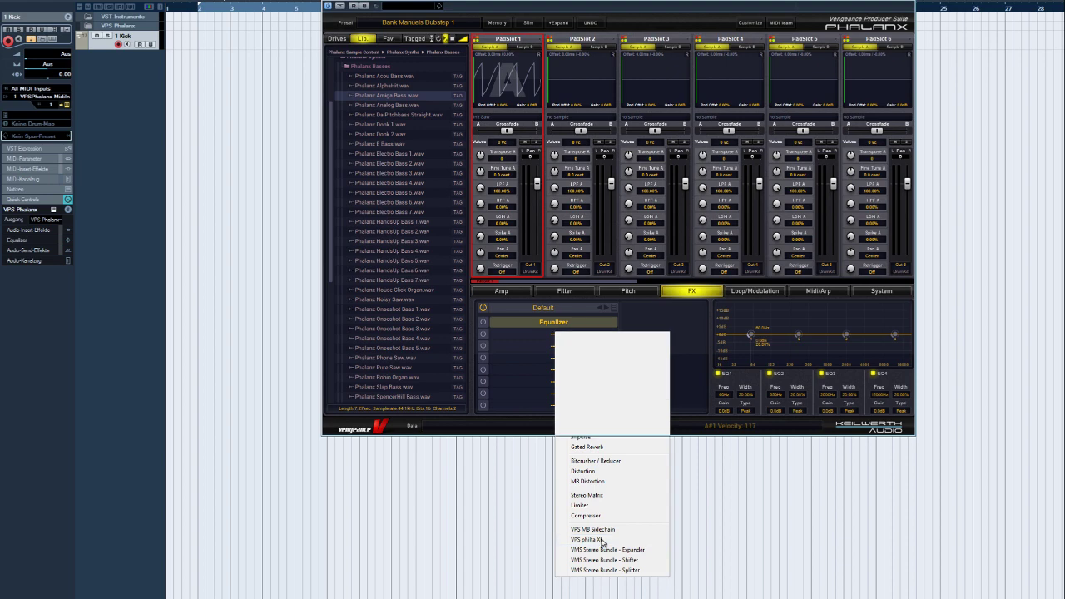
left_click(604, 540)
left_click(666, 340)
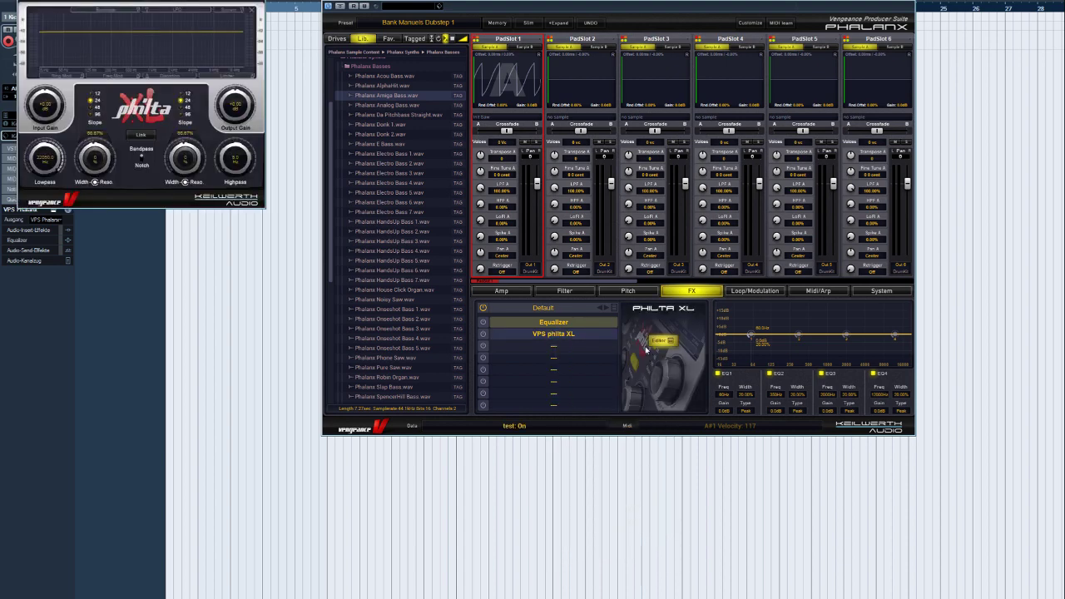
left_click(562, 348)
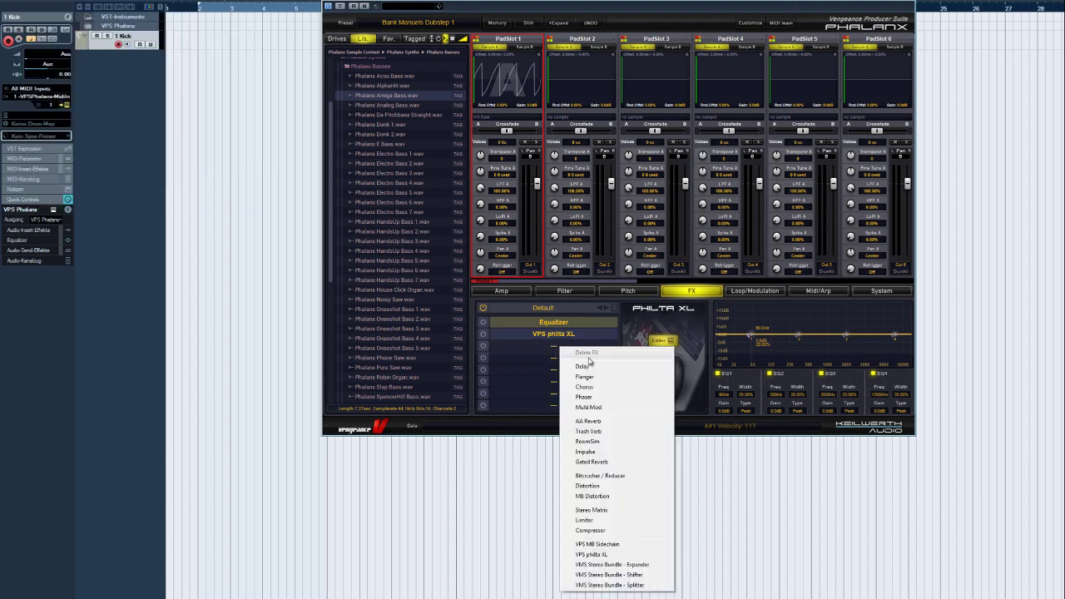
- Put VPS MB Sidechain in the third slot, check its editor, then reselect philta XL
left_click(618, 541)
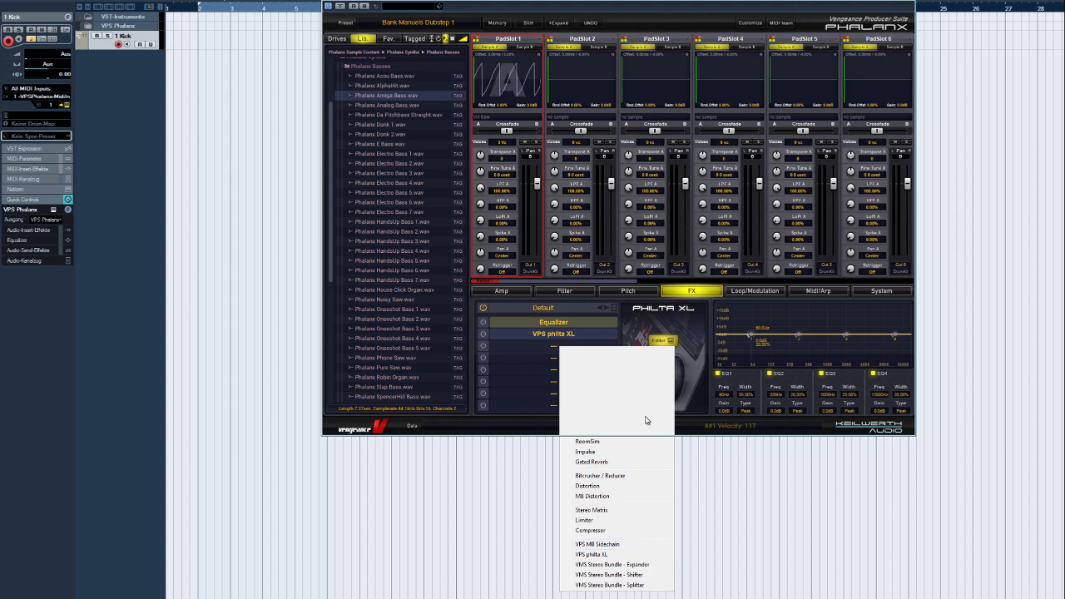
left_click(660, 341)
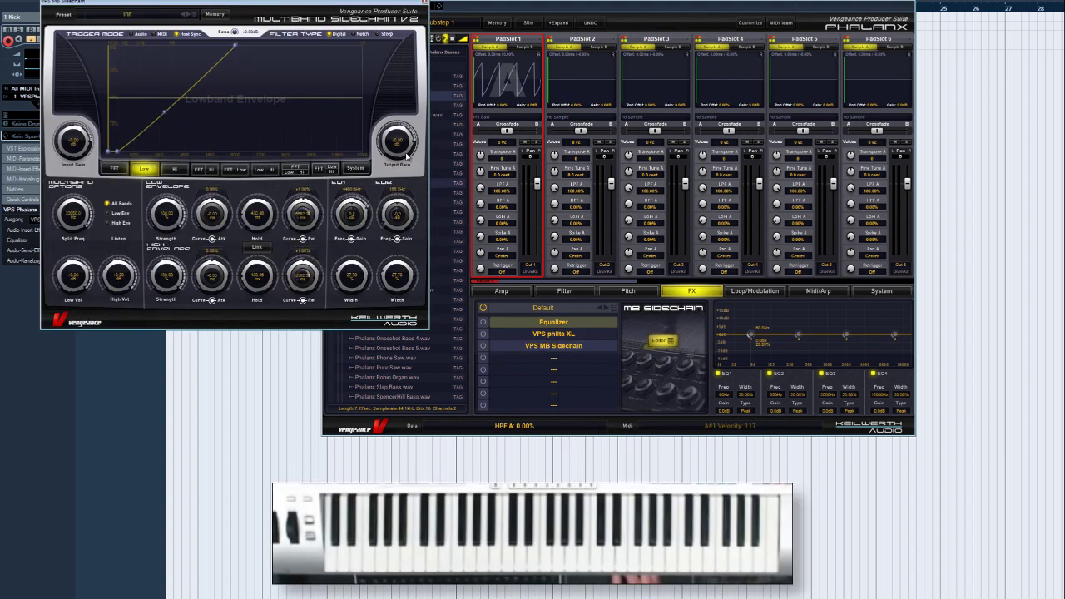
left_click(542, 333)
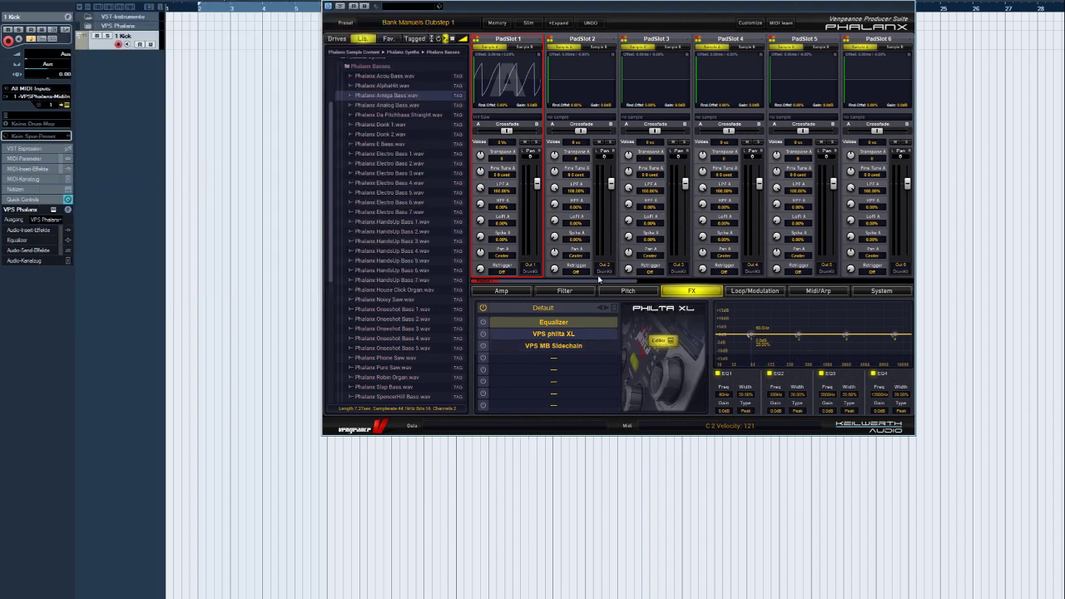
- Switch PadSlot 1 to Metrum mode and expand Metrum Content > Presets in the browser
right_click(502, 91)
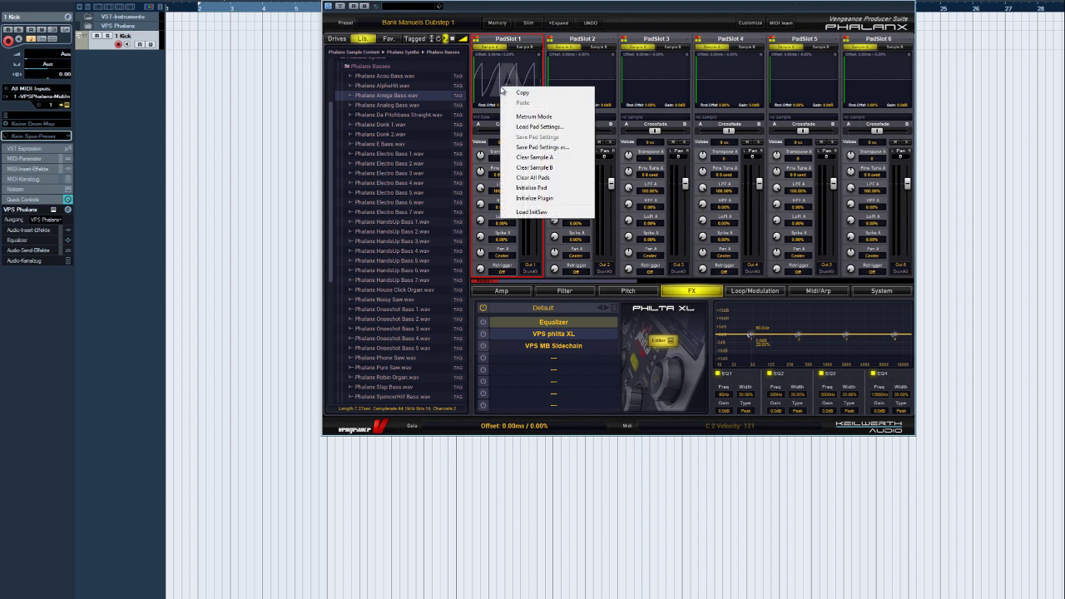
left_click(543, 118)
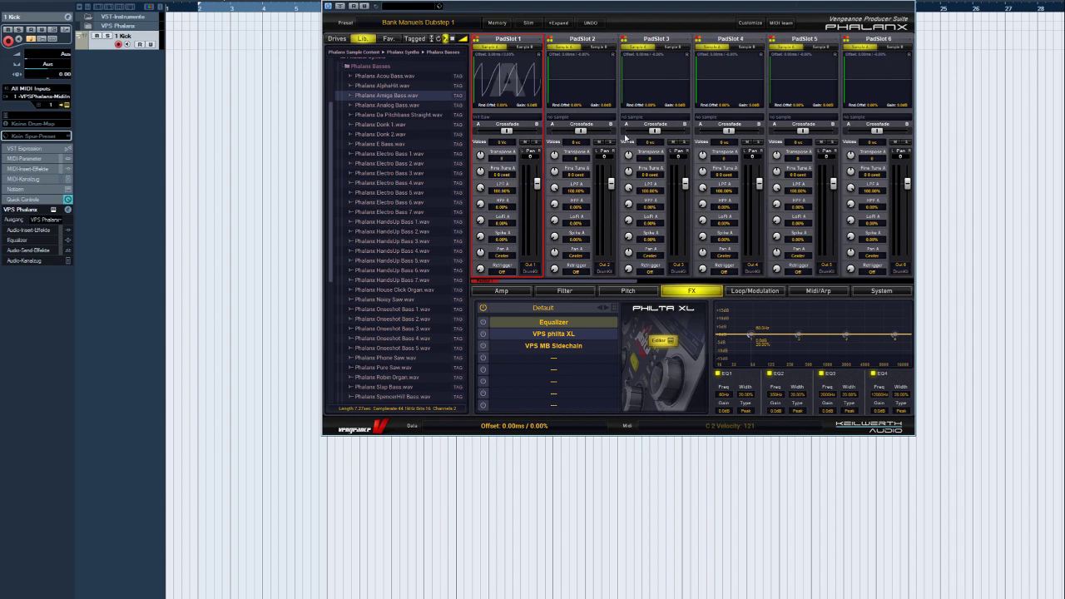
left_click(376, 66)
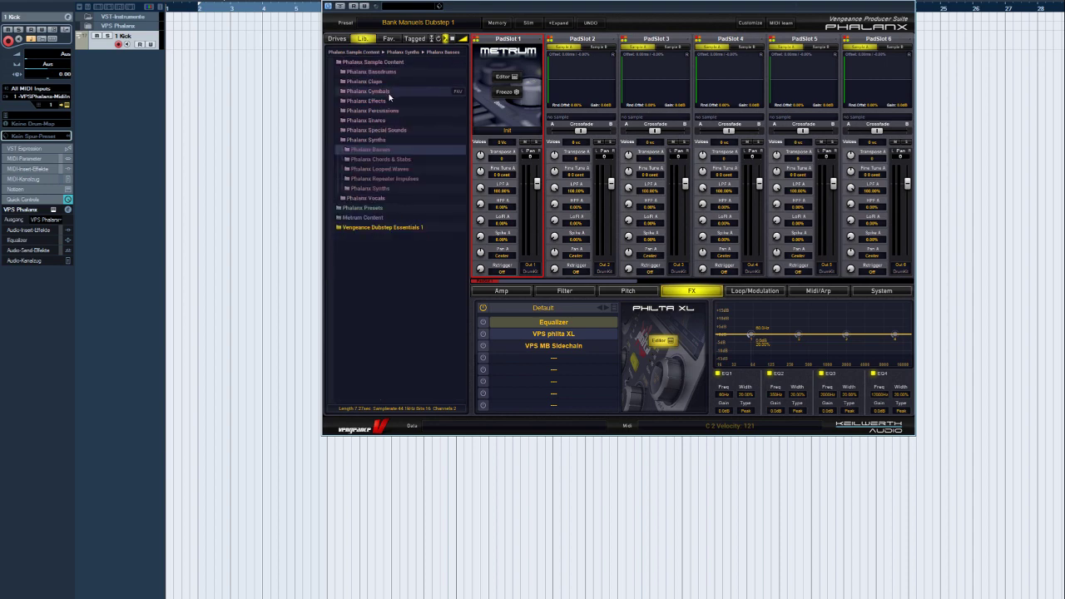
left_click(368, 217)
left_click(366, 239)
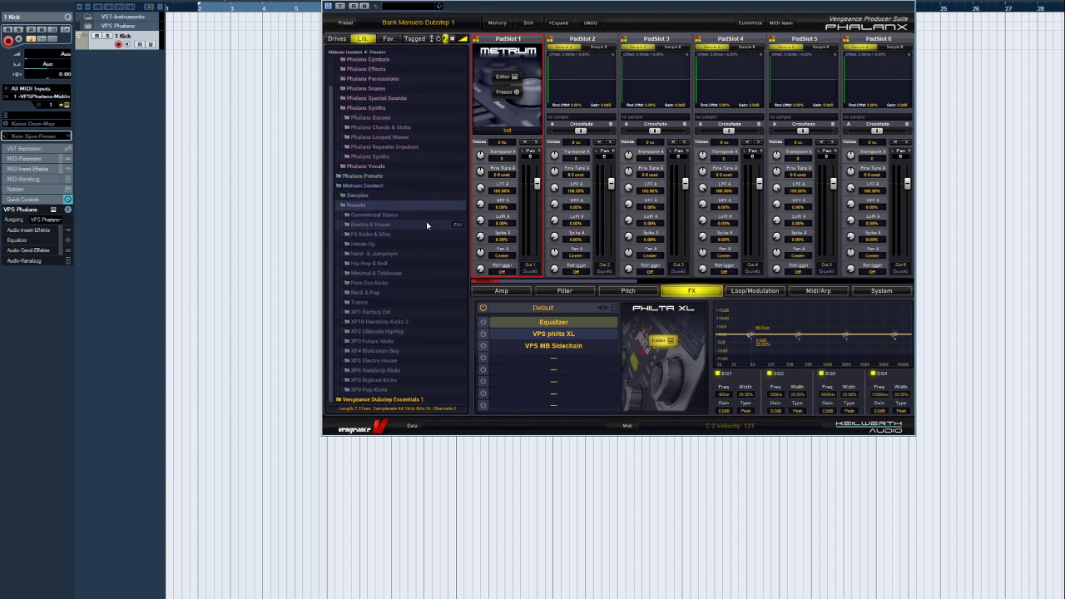
- Audition the Metrum kick in the Metrum editor, then close the editor
left_click(504, 77)
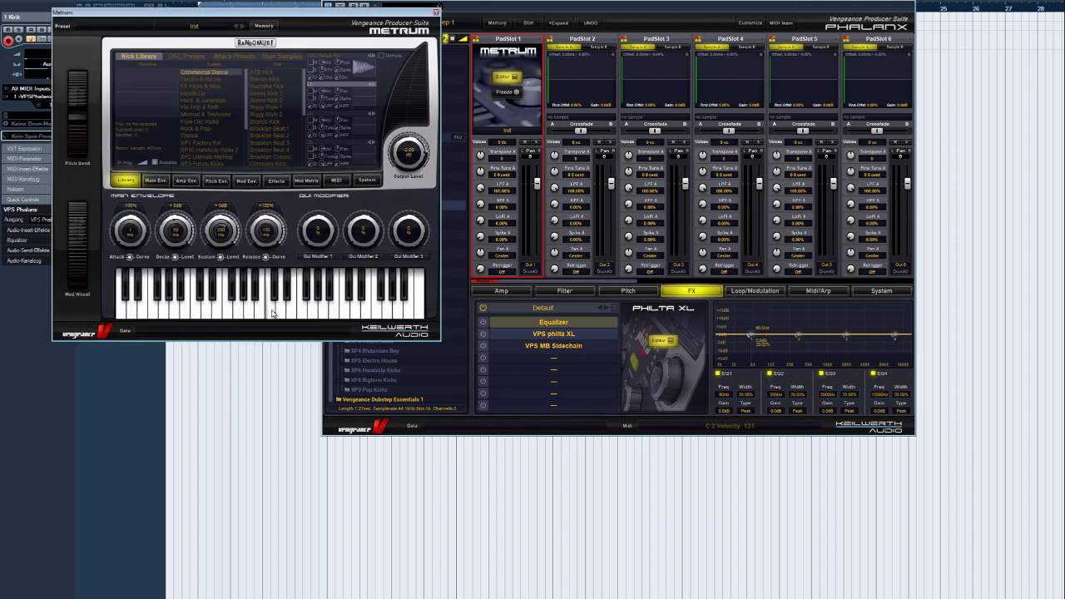
key("space")
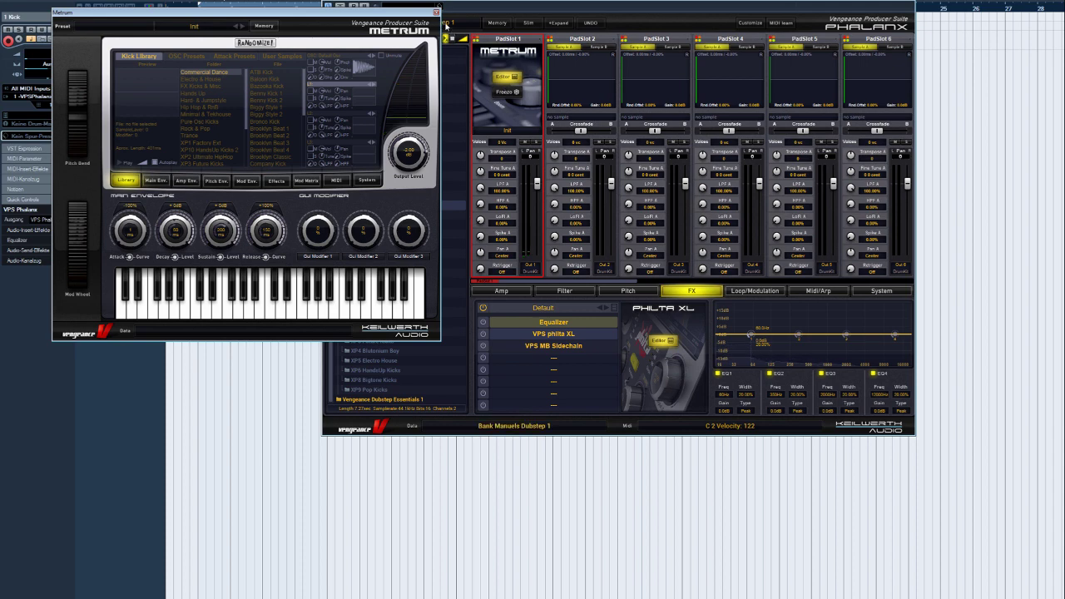
left_click(504, 76)
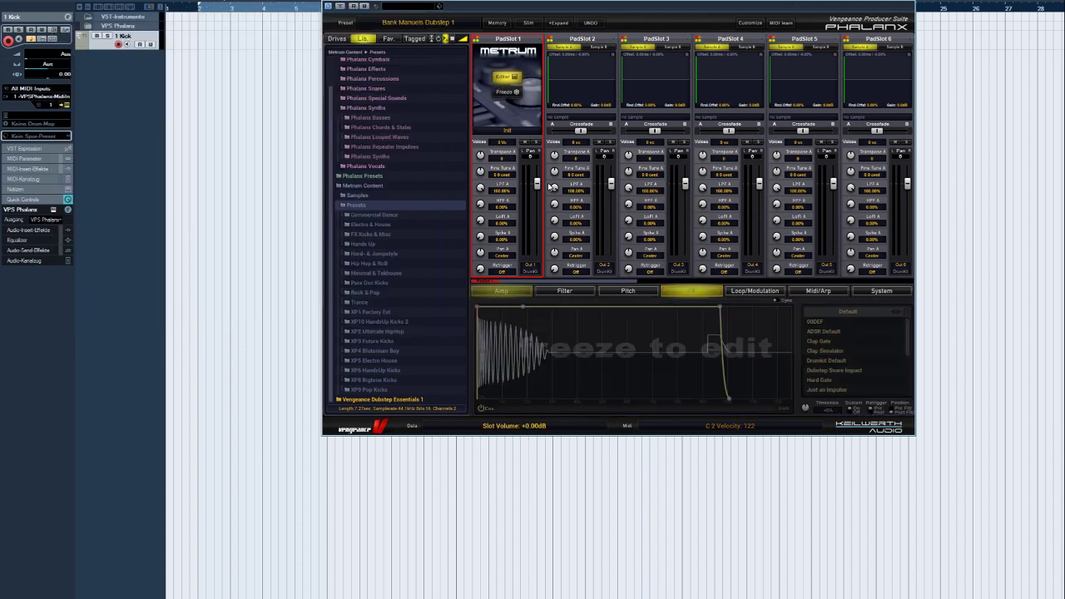
- Freeze the Metrum pad, try a roughly 131 ms amp attack, then undo it
left_click(510, 94)
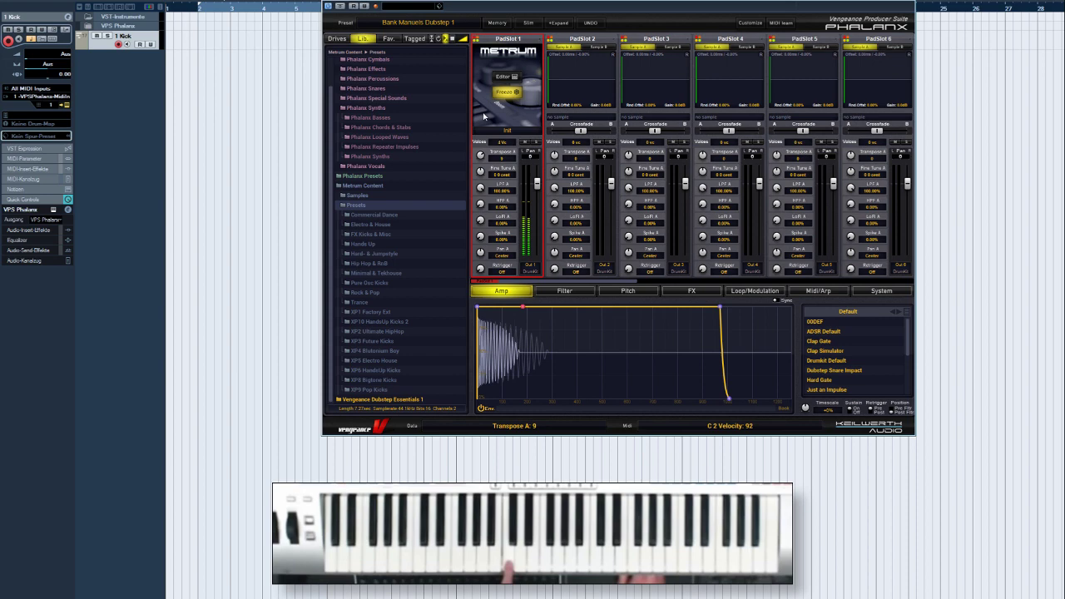
scroll(480, 156, "down", 20)
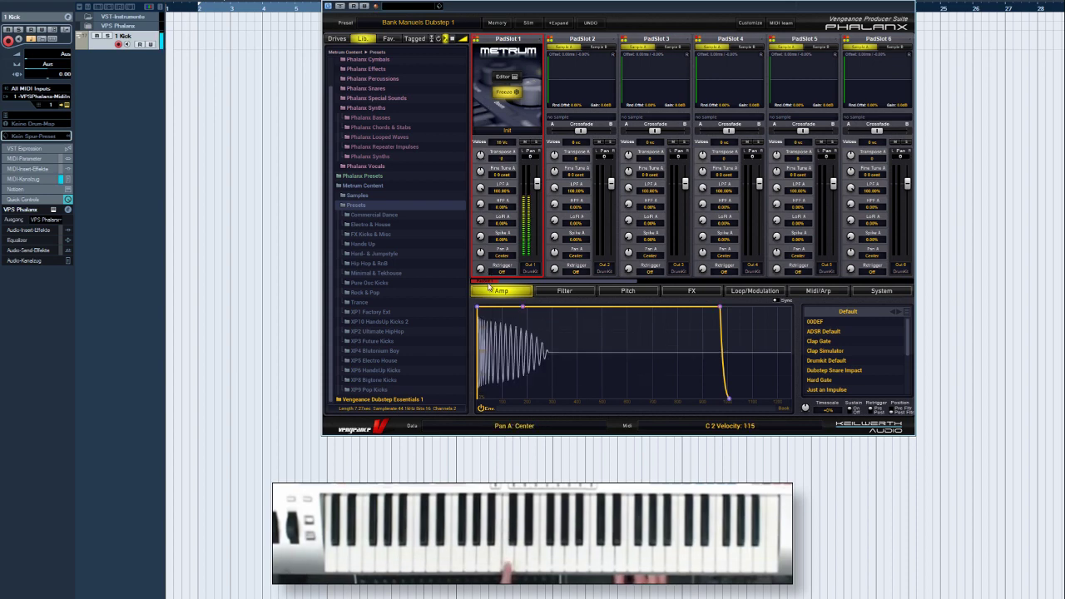
left_click_drag(477, 308, 510, 308)
key("ctrl+z")
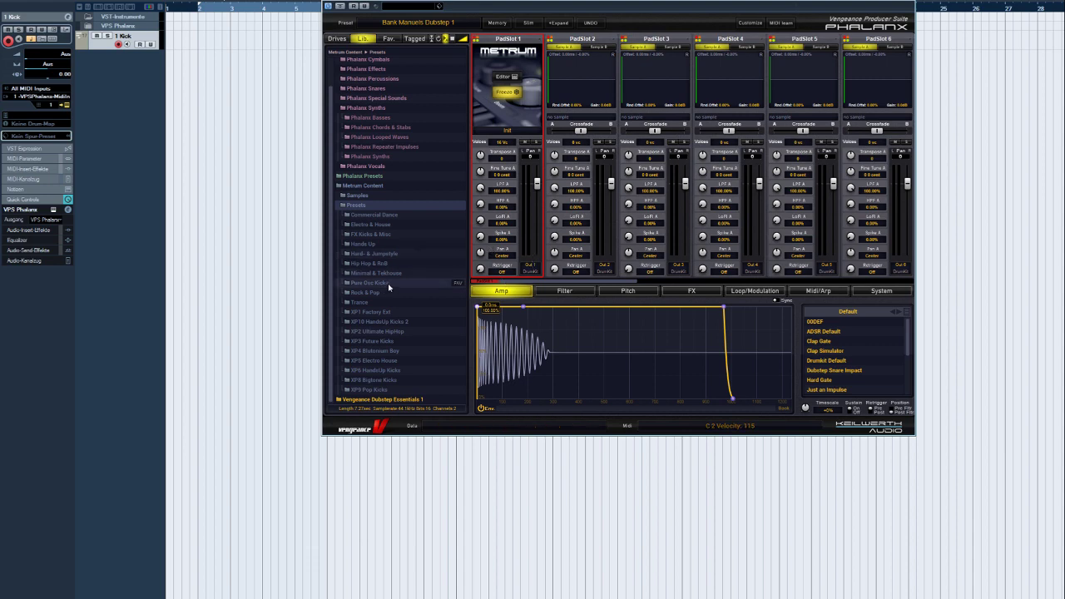
- Unload VPS Metrum from PadSlot 1 and boost EQ3 into a tall peak
left_click(693, 291)
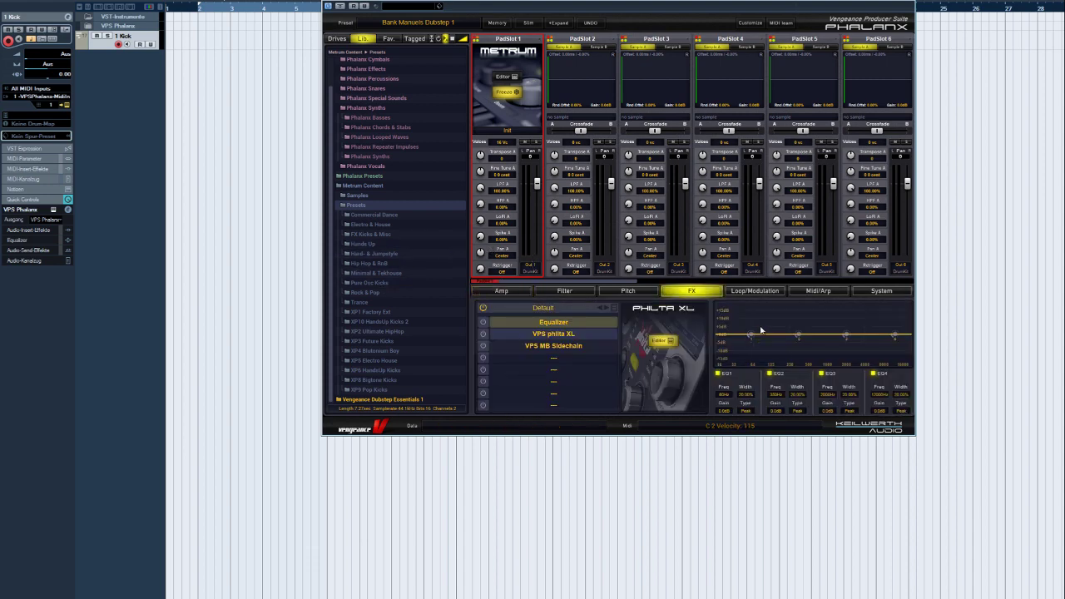
right_click(506, 125)
left_click(582, 248)
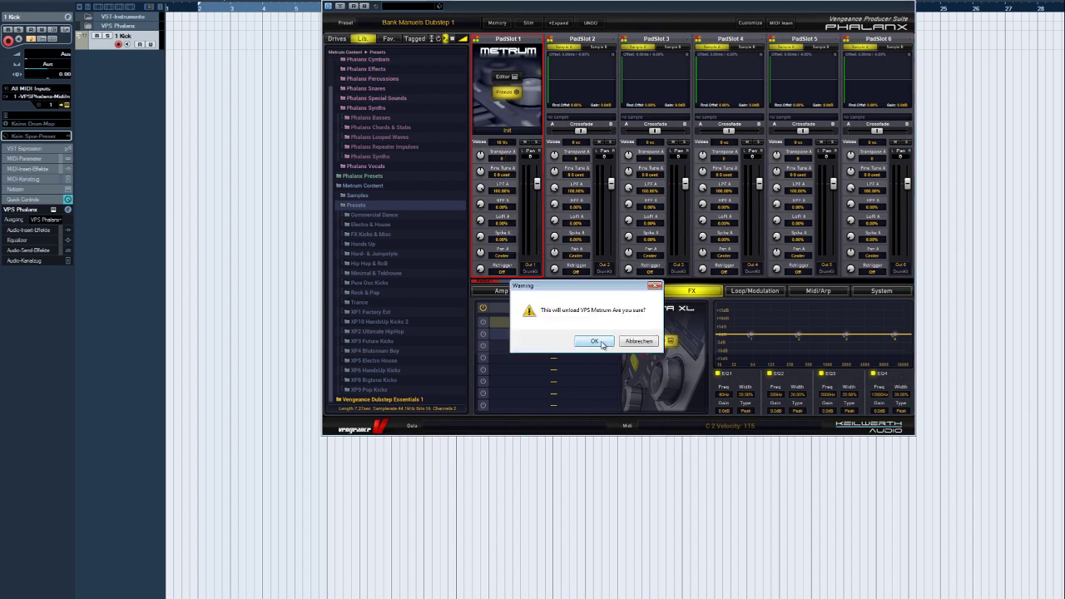
left_click(596, 341)
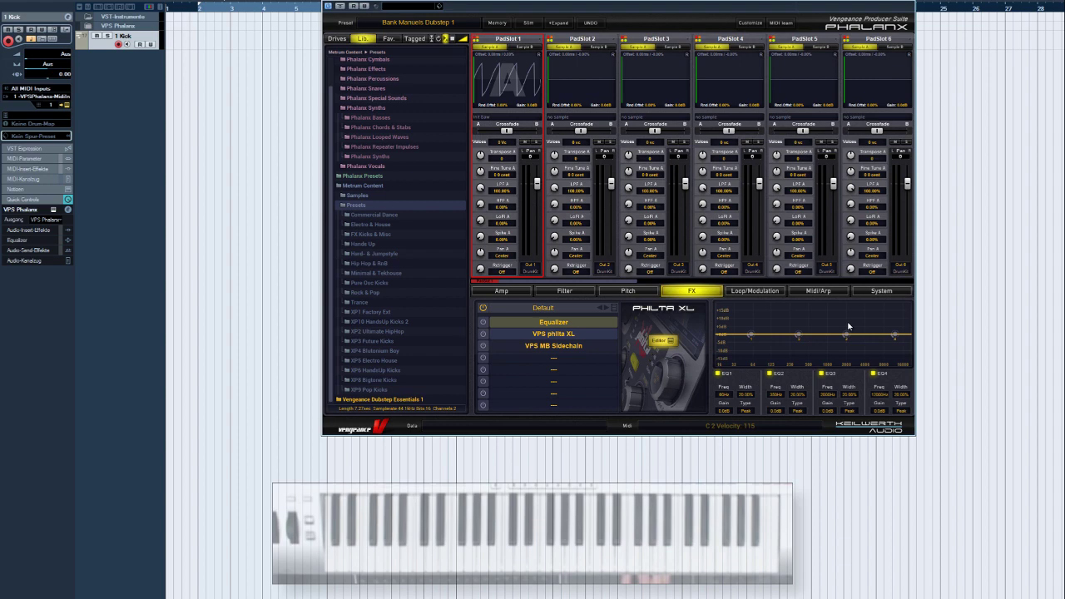
left_click_drag(850, 325, 832, 310)
- Step through EQ presets (Bassline Booster, Change the Balance Low, Keep Only Subs) to Loscut Cymbals
left_click(582, 326)
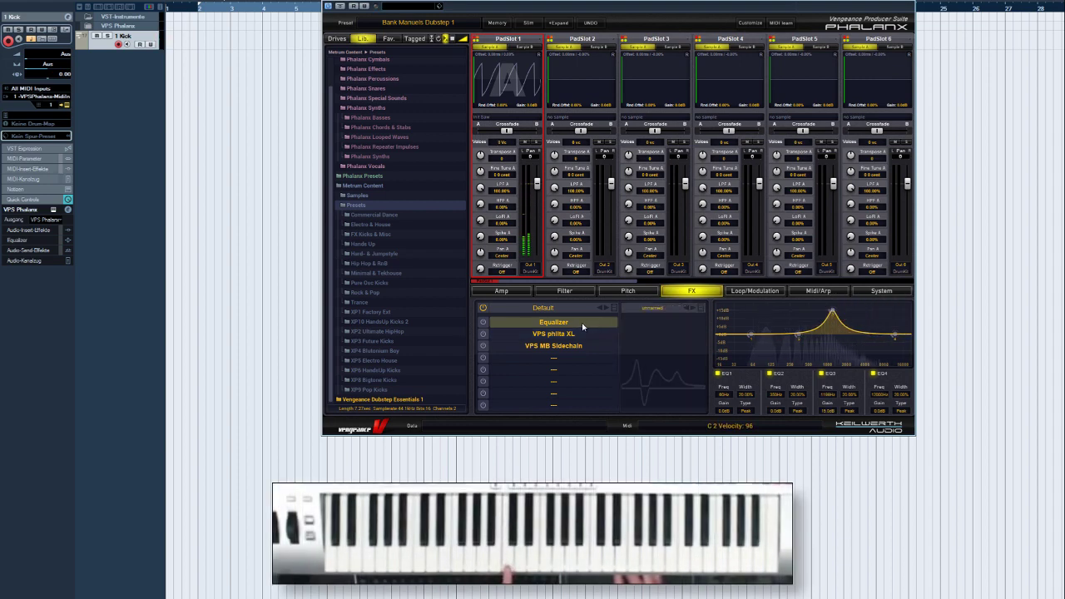
left_click(652, 308)
left_click(678, 404)
left_click(656, 308)
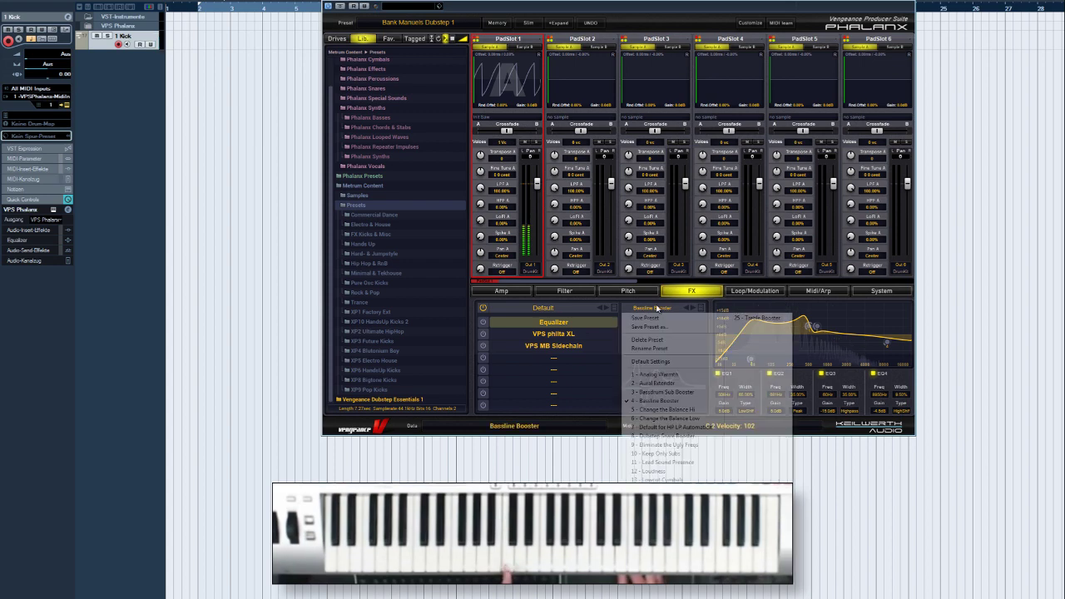
left_click(678, 415)
left_click(693, 308)
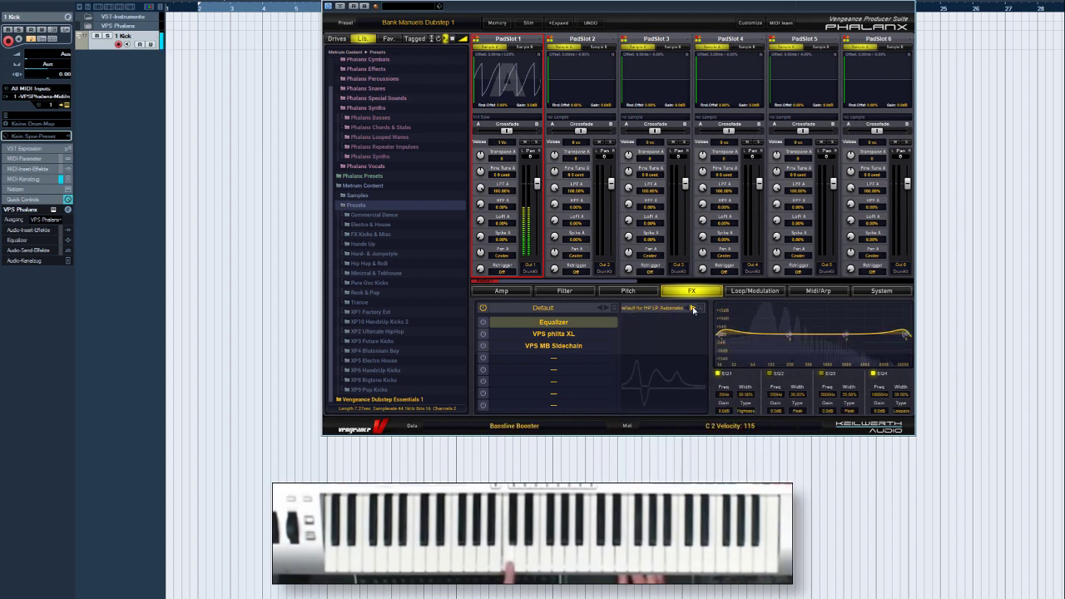
left_click(693, 308)
left_click(693, 308)
left_click(693, 308)
left_click(693, 308)
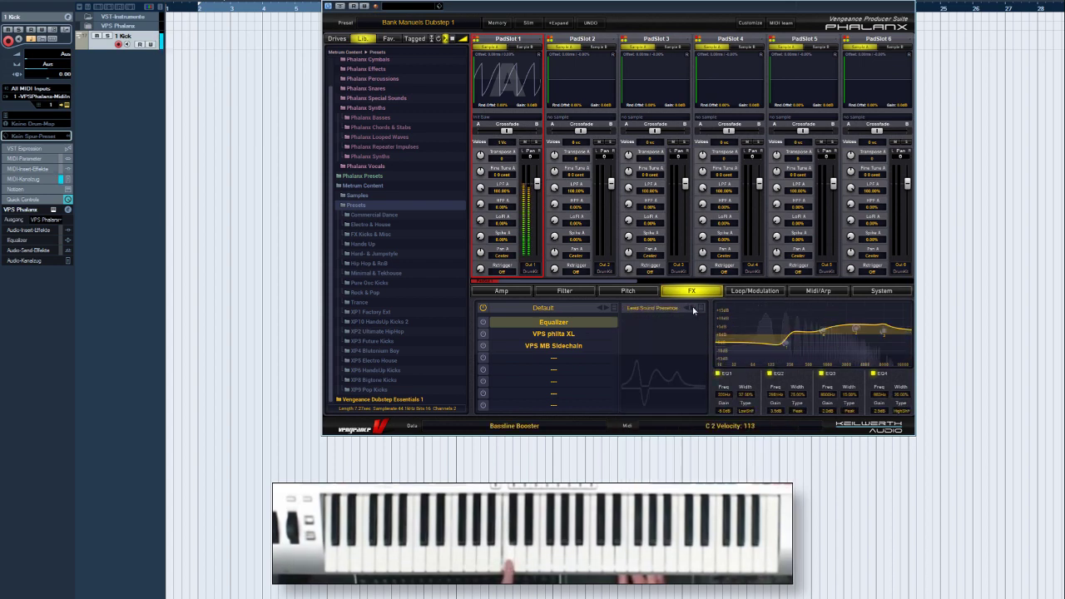
left_click(693, 309)
left_click(693, 308)
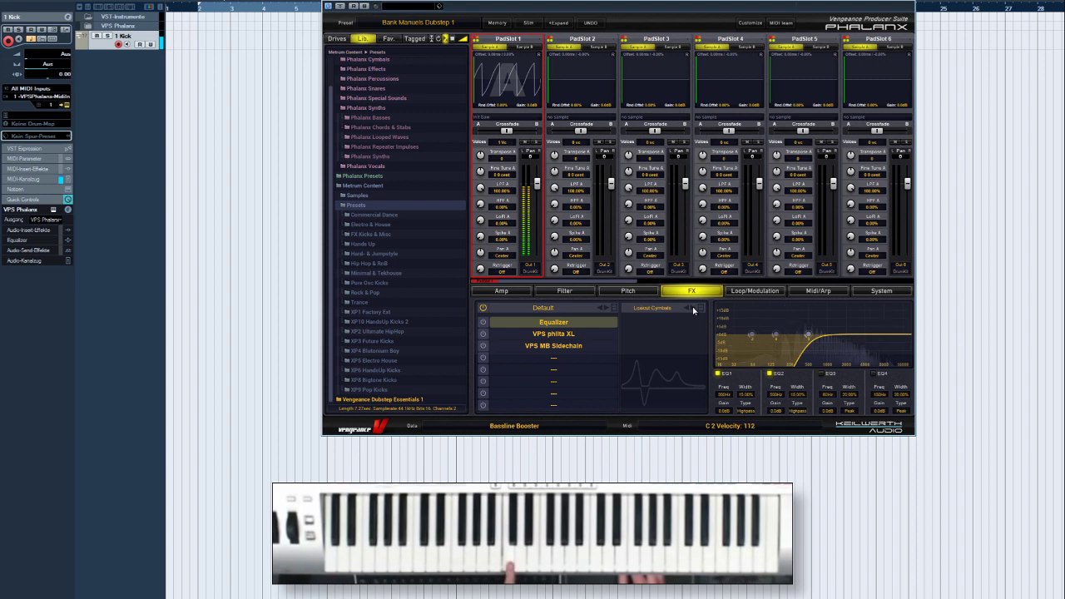
- Reshape the EQ curve, moving EQ2 to about 363 Hz and changing it from Highpass to Peak
scroll(810, 337, "down", 5)
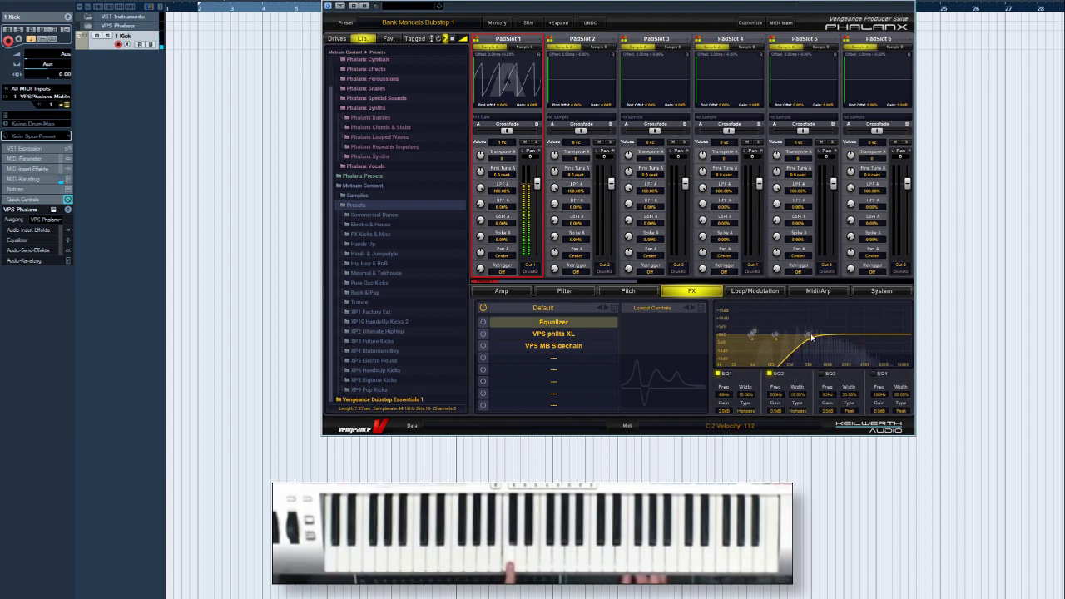
scroll(799, 337, "down", 3)
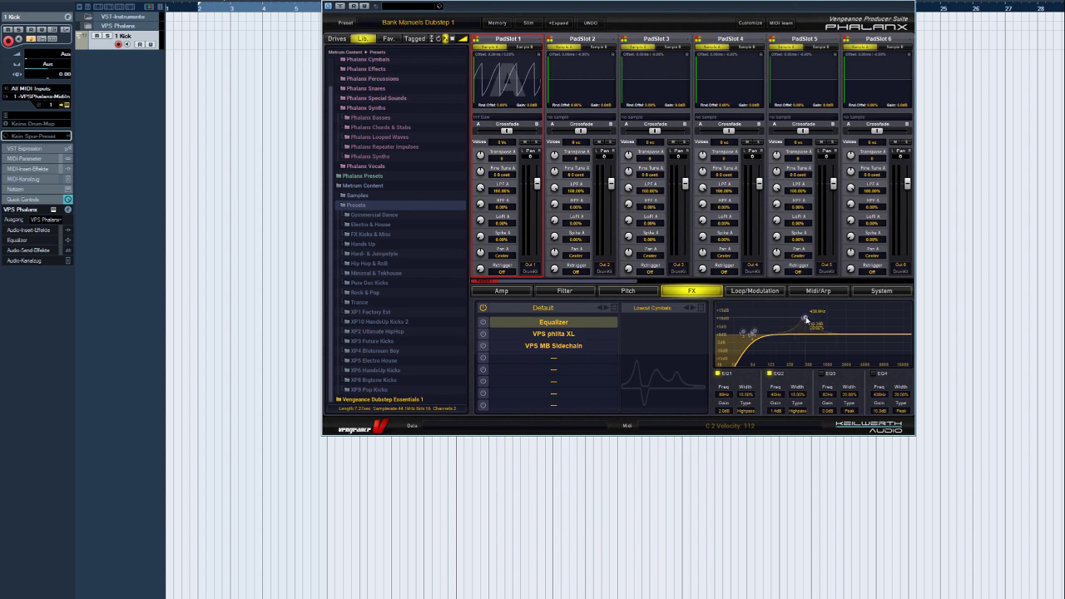
left_click_drag(806, 319, 809, 320)
left_click_drag(744, 335, 722, 327)
left_click_drag(808, 317, 808, 335)
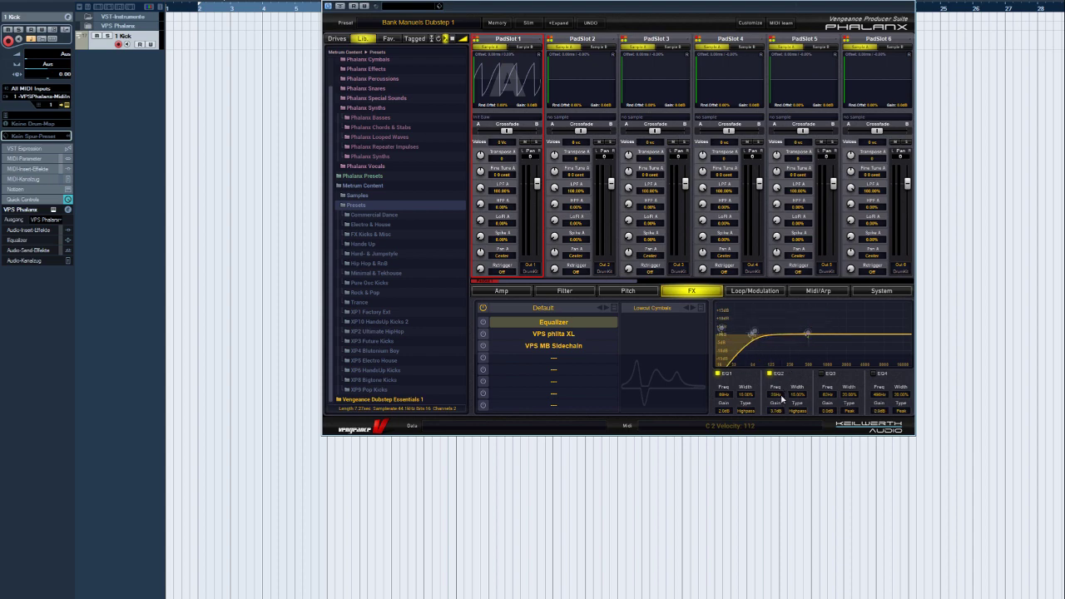
left_click_drag(722, 313, 800, 311)
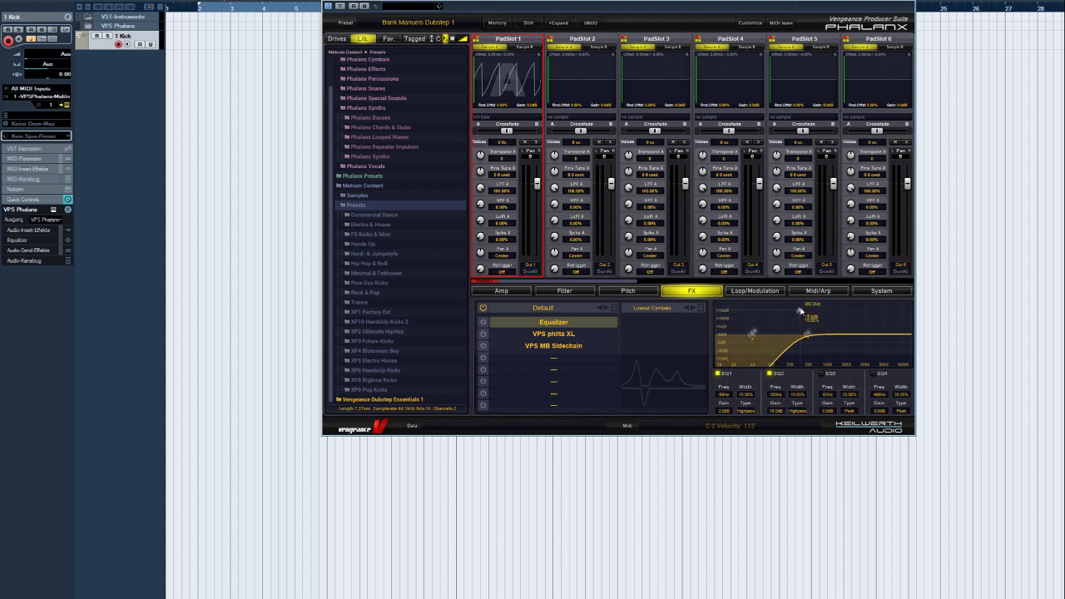
left_click(792, 411)
left_click(812, 449)
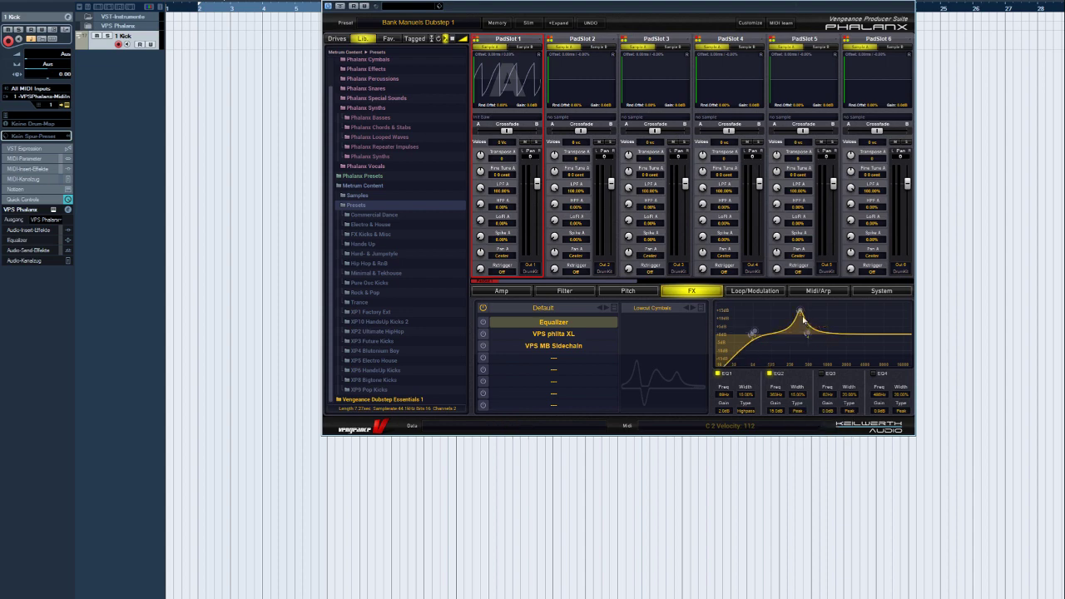
- On the Loop/Modulation page, route Midi > ModWheel to EQ Settings > EQ2 Freq in matrix row one
left_click(751, 291)
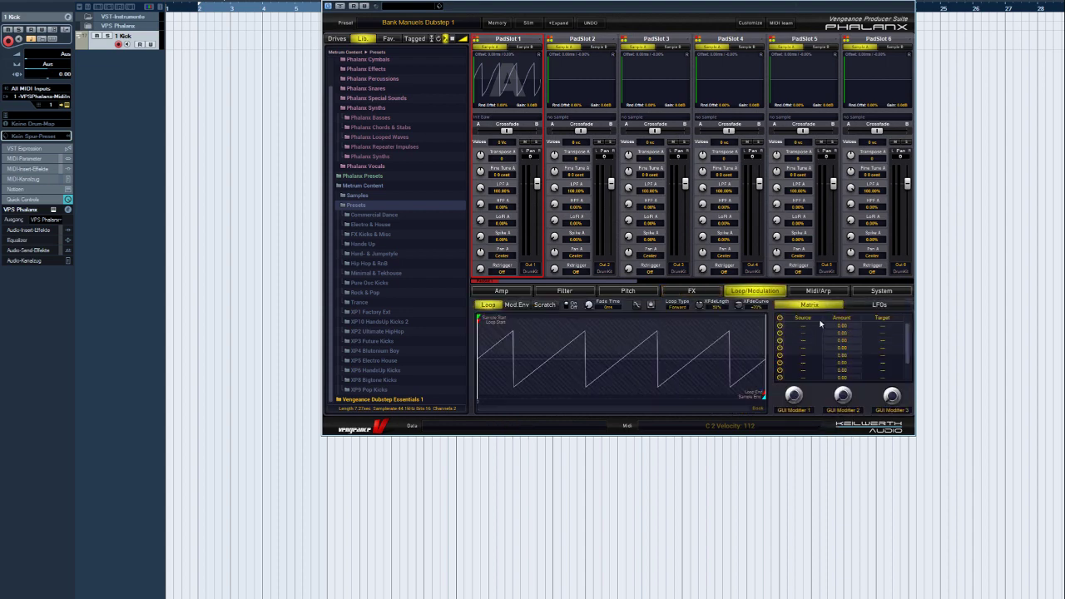
left_click(820, 325)
mouse_move(828, 348)
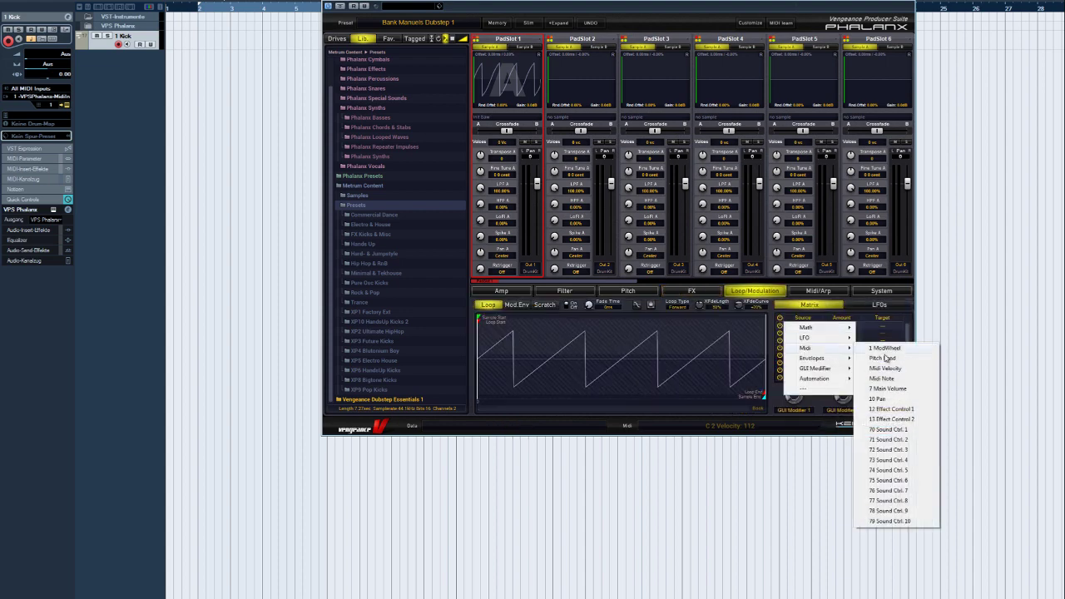
left_click(893, 348)
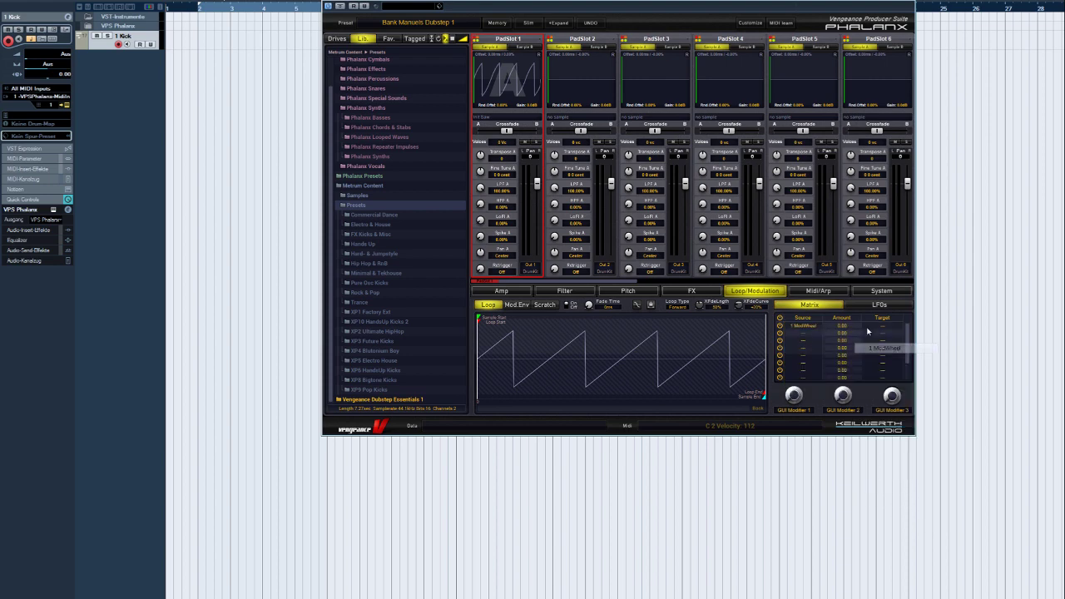
left_click(882, 326)
mouse_move(910, 356)
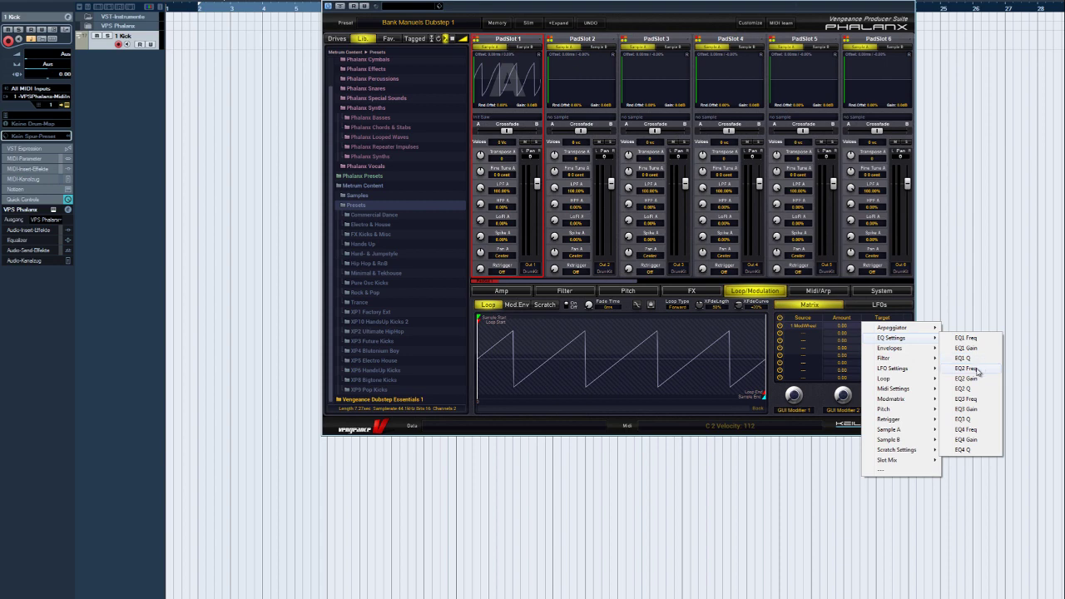
left_click(978, 369)
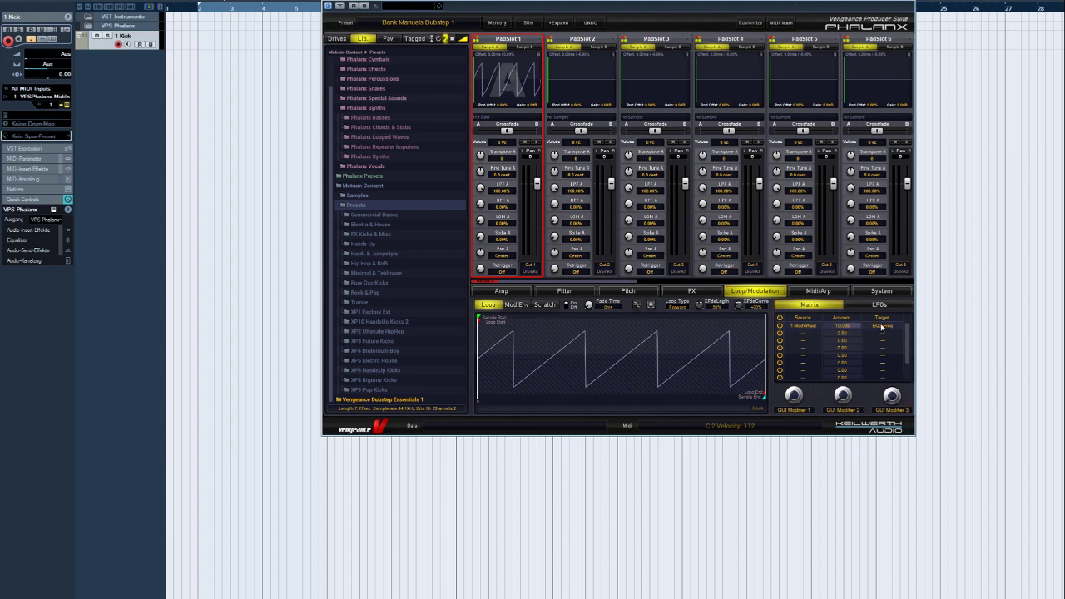
- Return to the FX page showing the Equalizer, VPS philta XL and VPS MB Sidechain chain
left_click(693, 293)
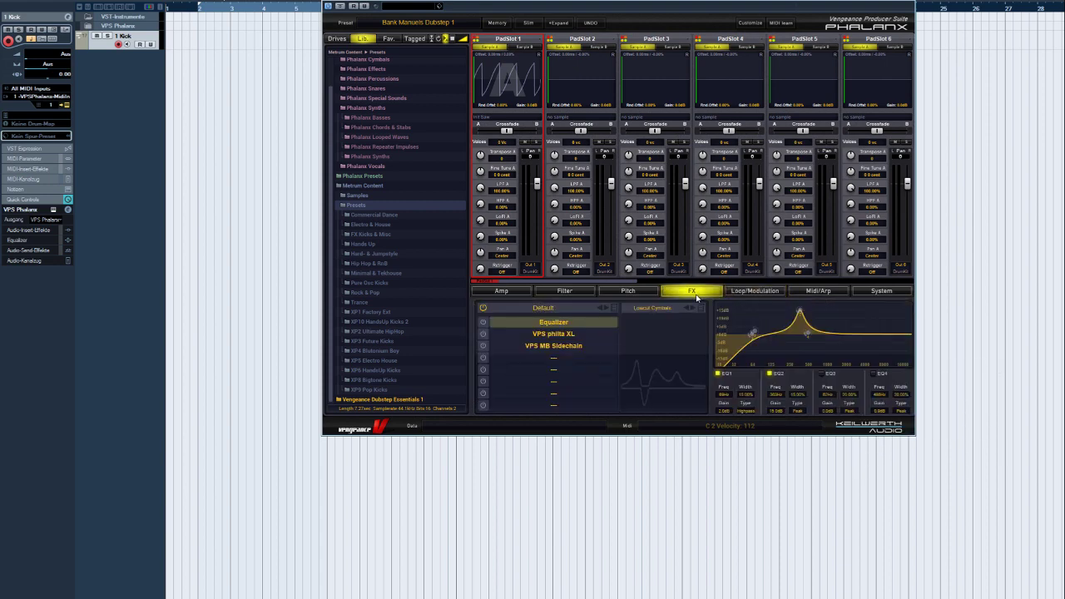